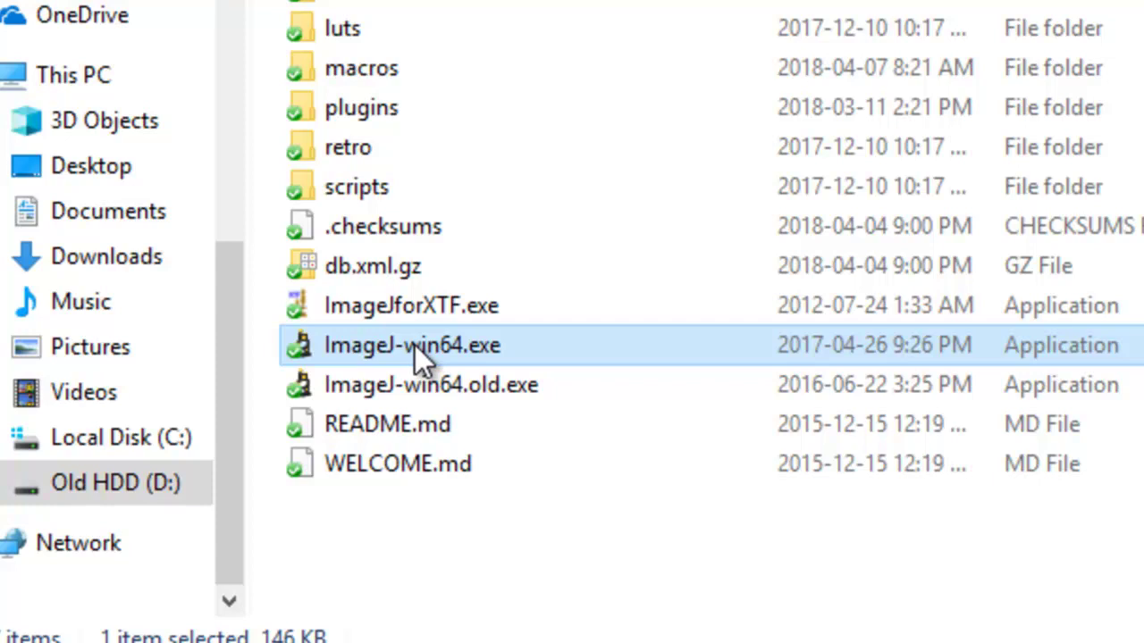
Step: Launch Fiji from ImageJ-win64.exe in the Fiji.app folder and minimize the folder window
double_click(415, 345)
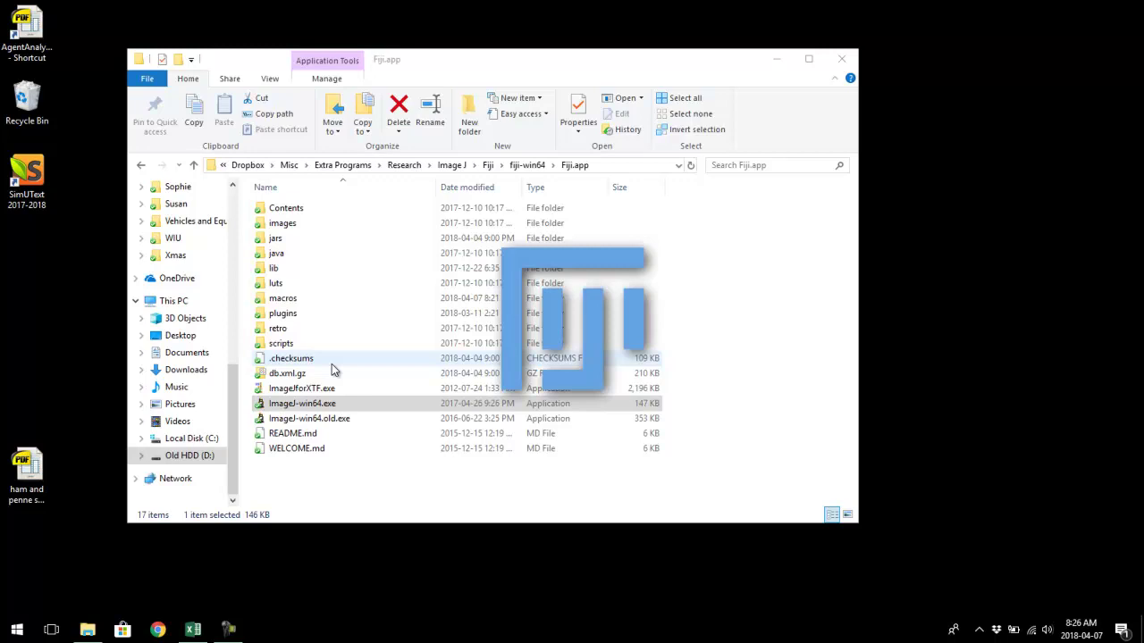
left_click_drag(590, 46, 714, 14)
left_click(438, 69)
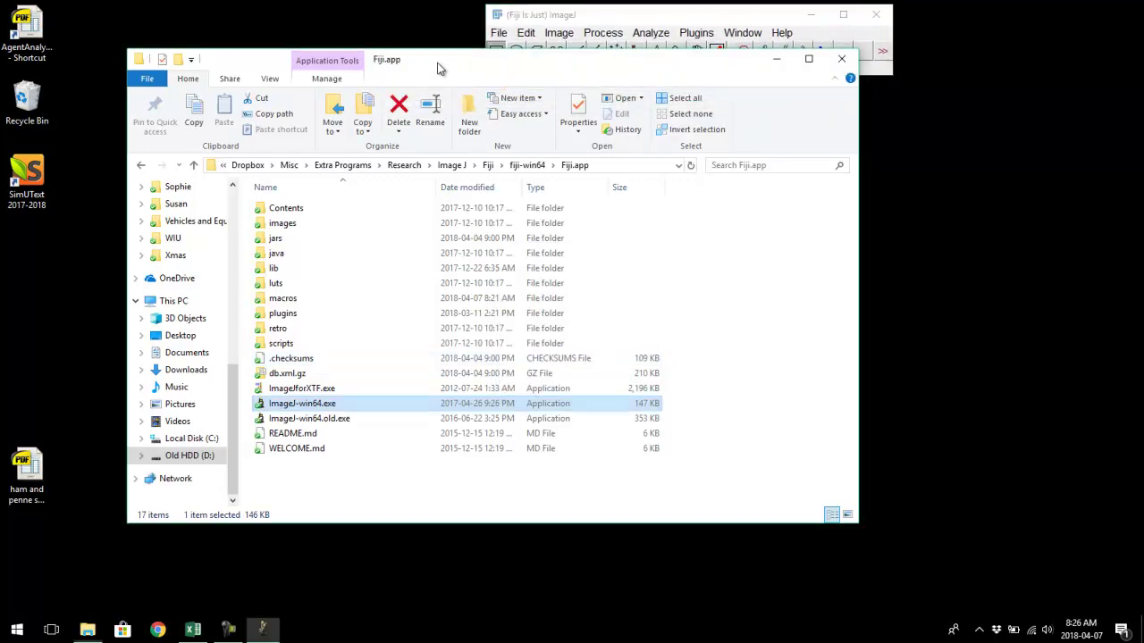
left_click(777, 61)
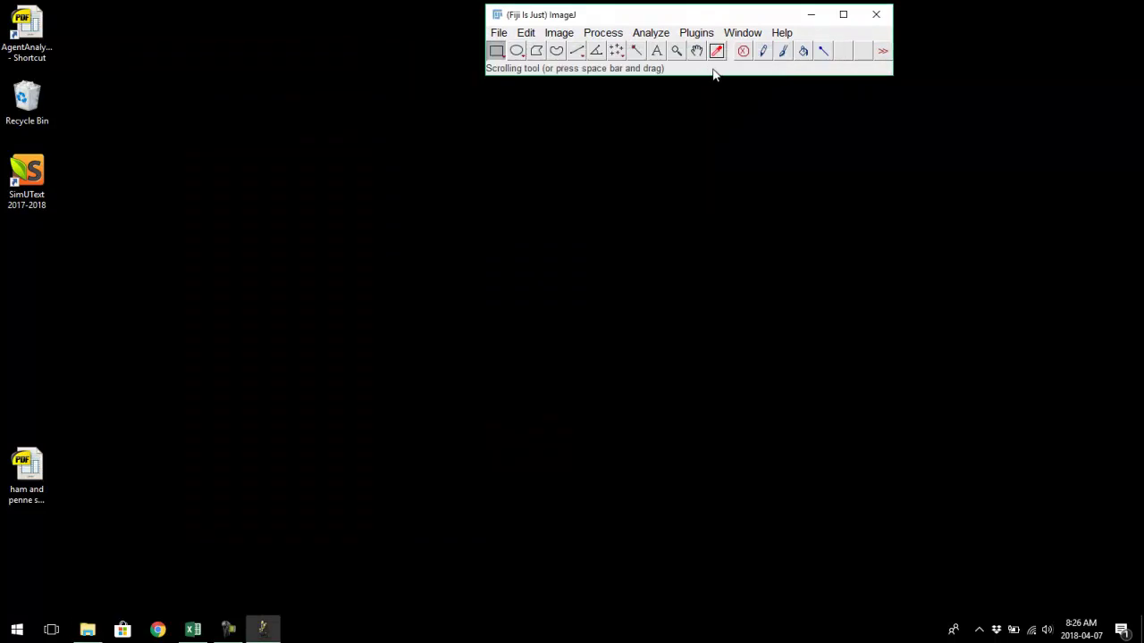
left_click_drag(702, 14, 772, 35)
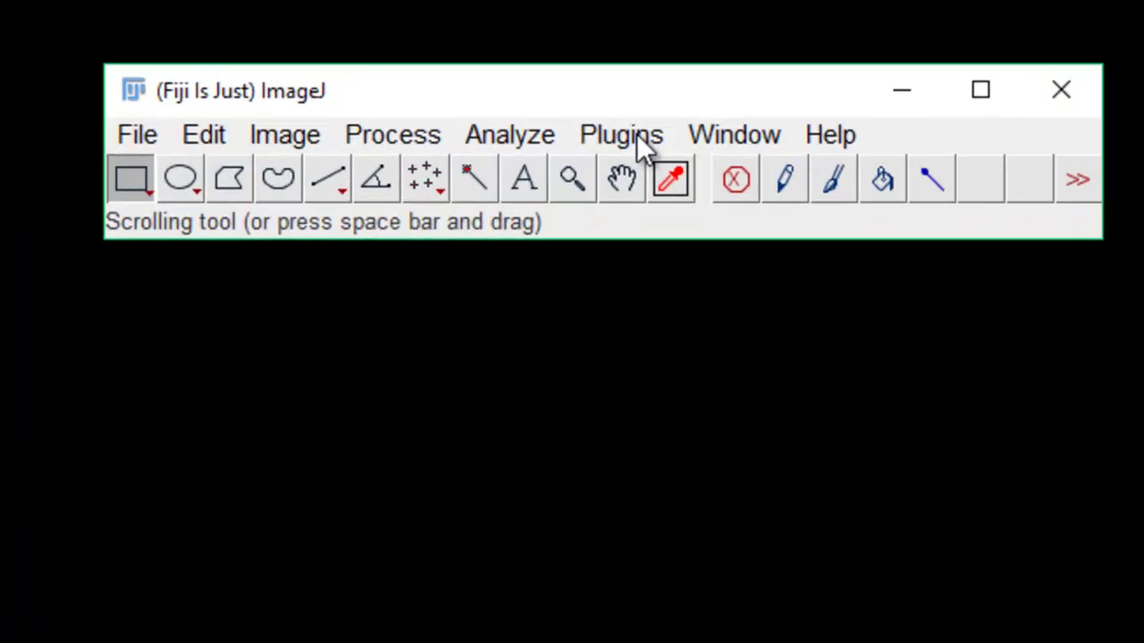
Step: Install the BackCalculateOtolith.txt macro and check its entry among the available macros
left_click(615, 167)
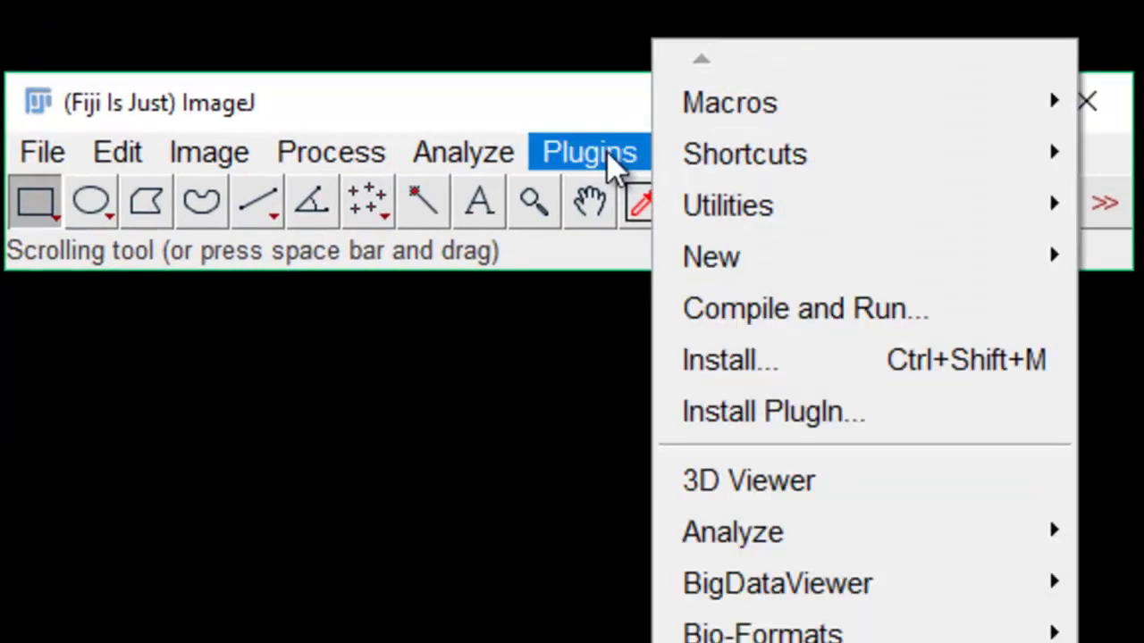
mouse_move(712, 131)
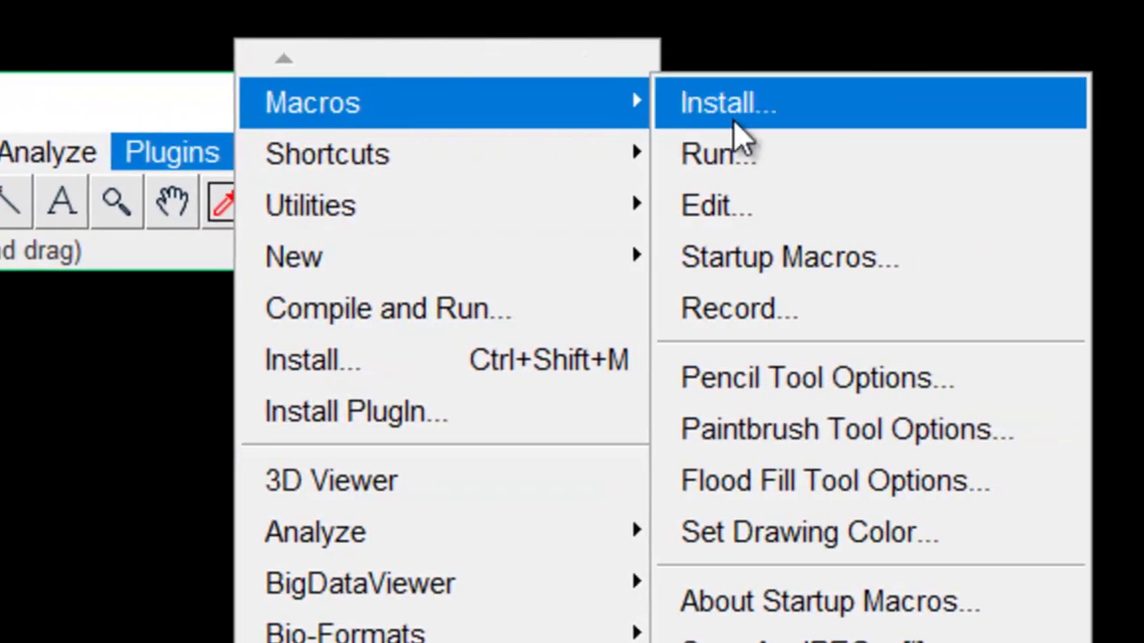
left_click(734, 121)
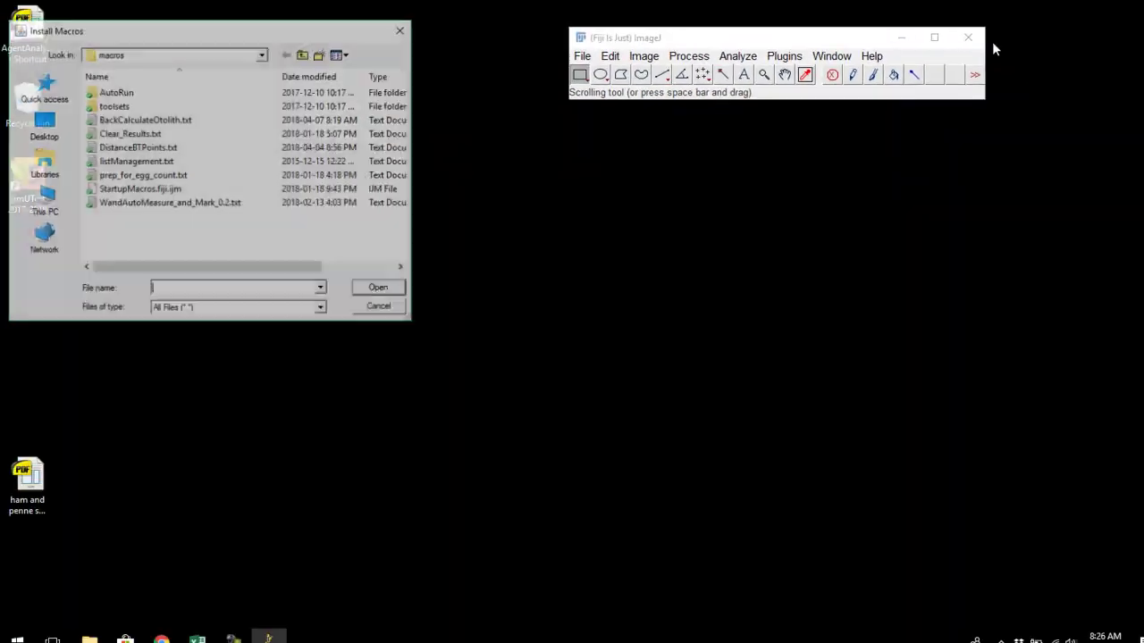
left_click_drag(275, 36, 382, 43)
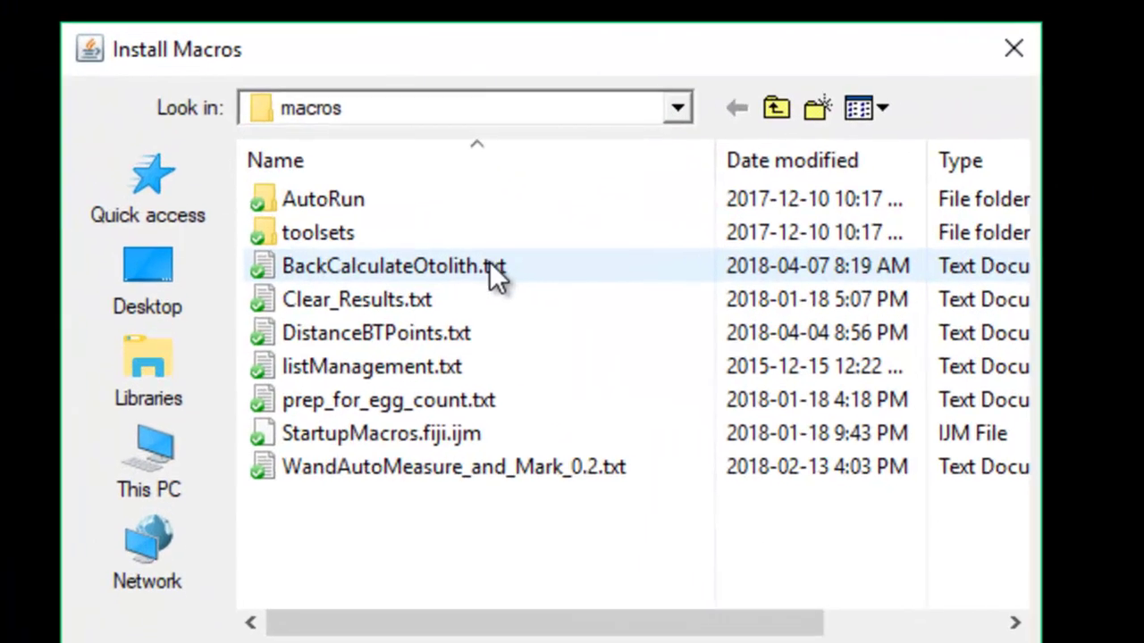
left_click(463, 270)
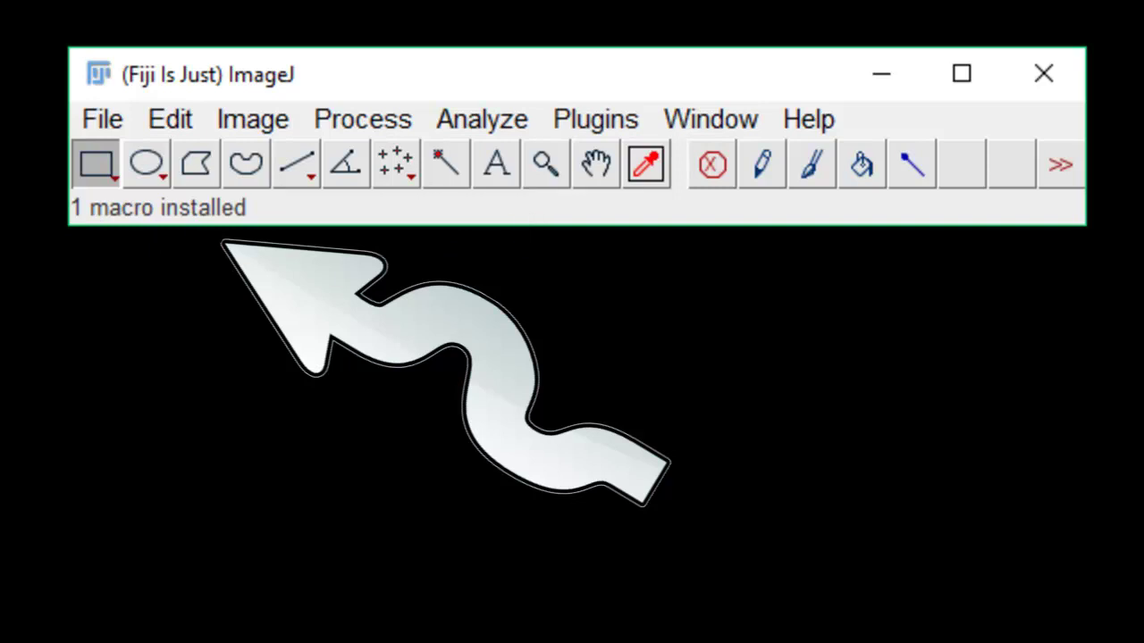
left_click(599, 118)
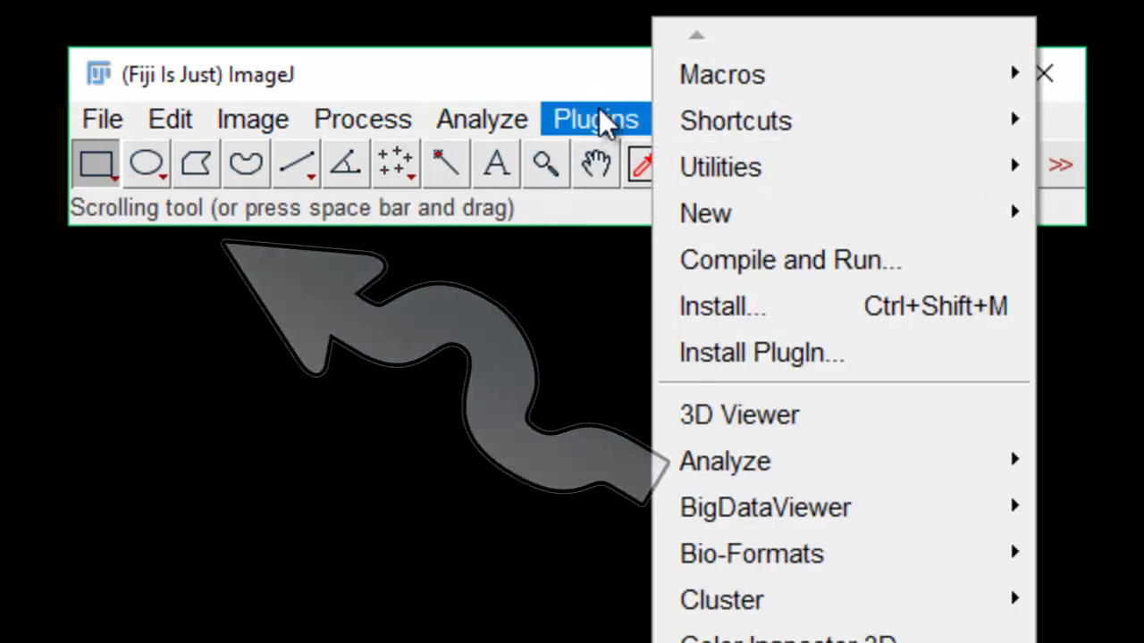
mouse_move(706, 78)
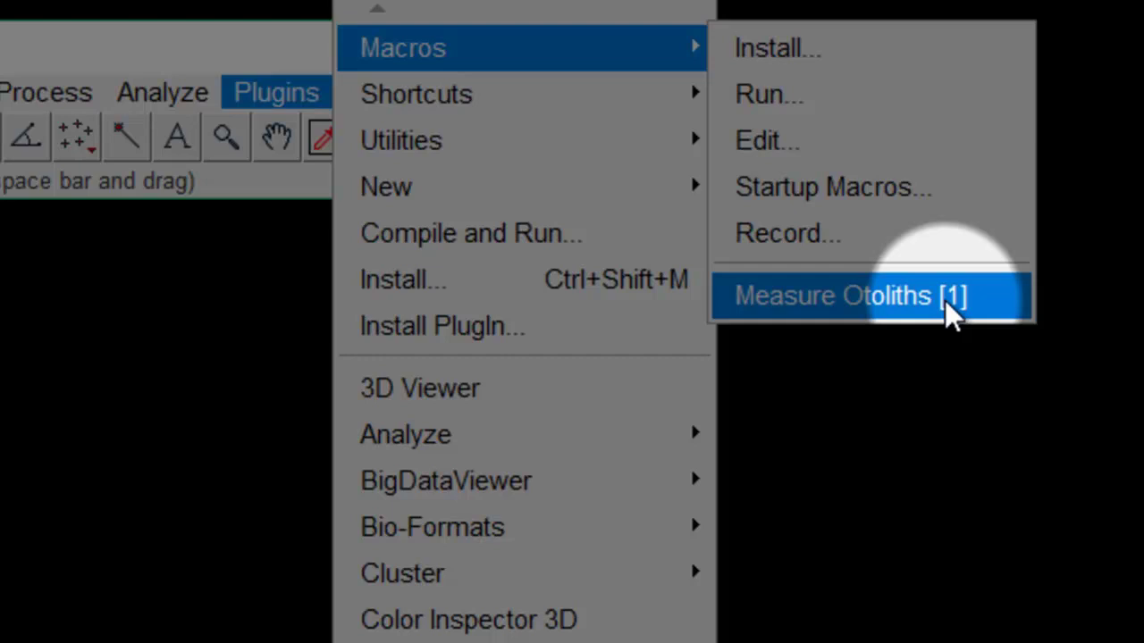
mouse_move(596, 72)
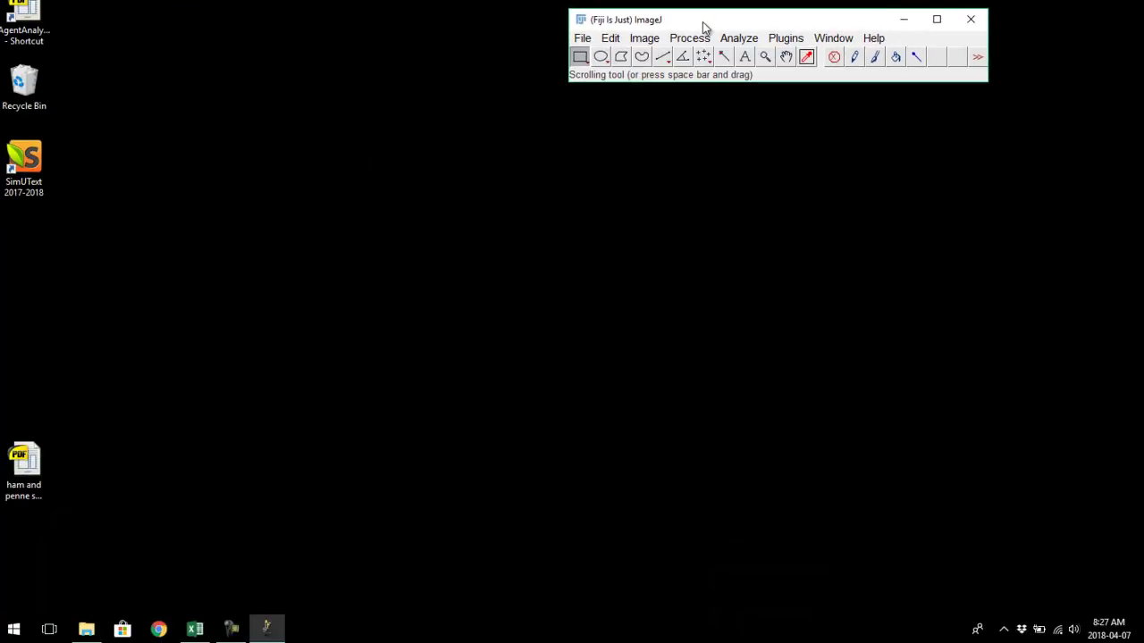
Step: Open the image 0190.bmp from the Otoliths to Measure folder
left_click(581, 39)
left_click(594, 76)
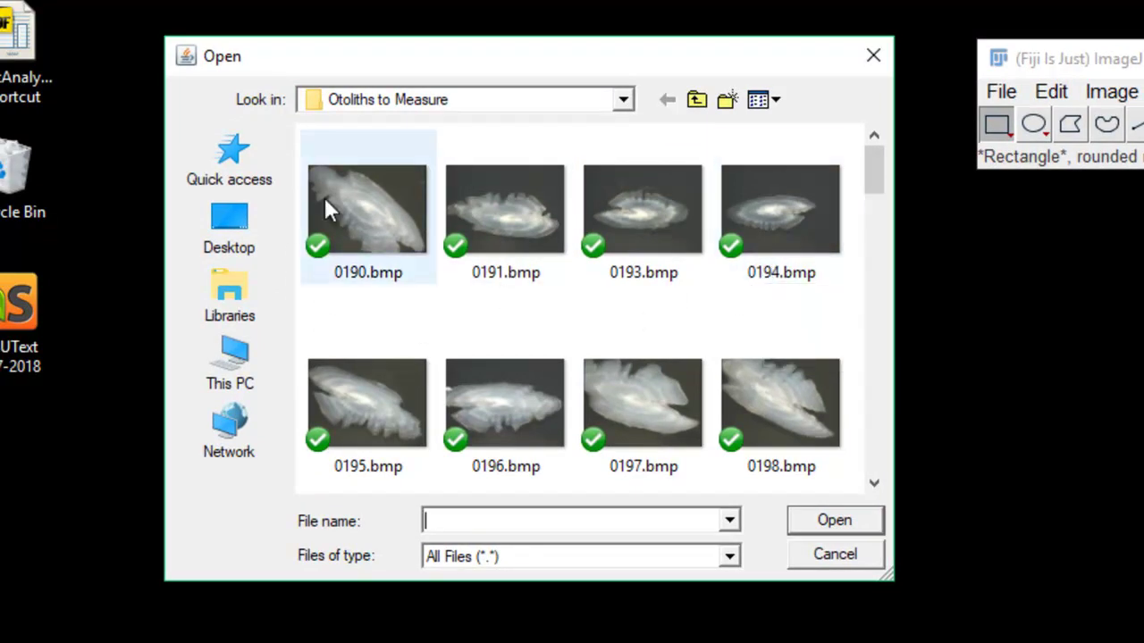
left_click(369, 205)
left_click(849, 521)
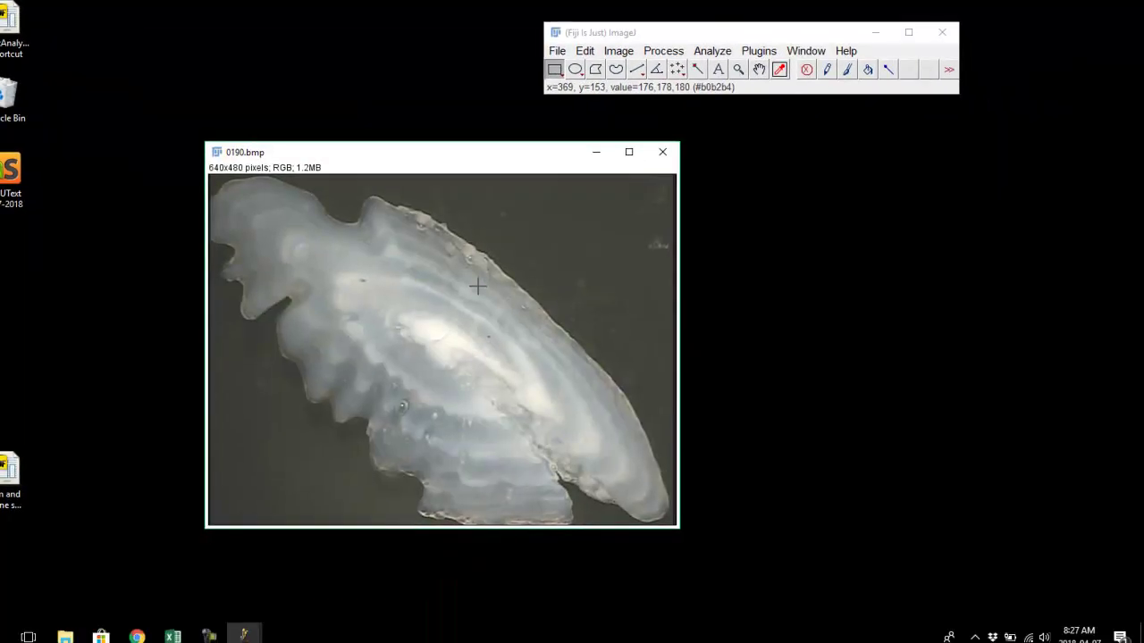
Step: Zoom 0190.bmp to 150%, enlarge its window to fit the whole otolith, and move the image and ImageJ windows apart
left_click_drag(460, 161, 350, 131)
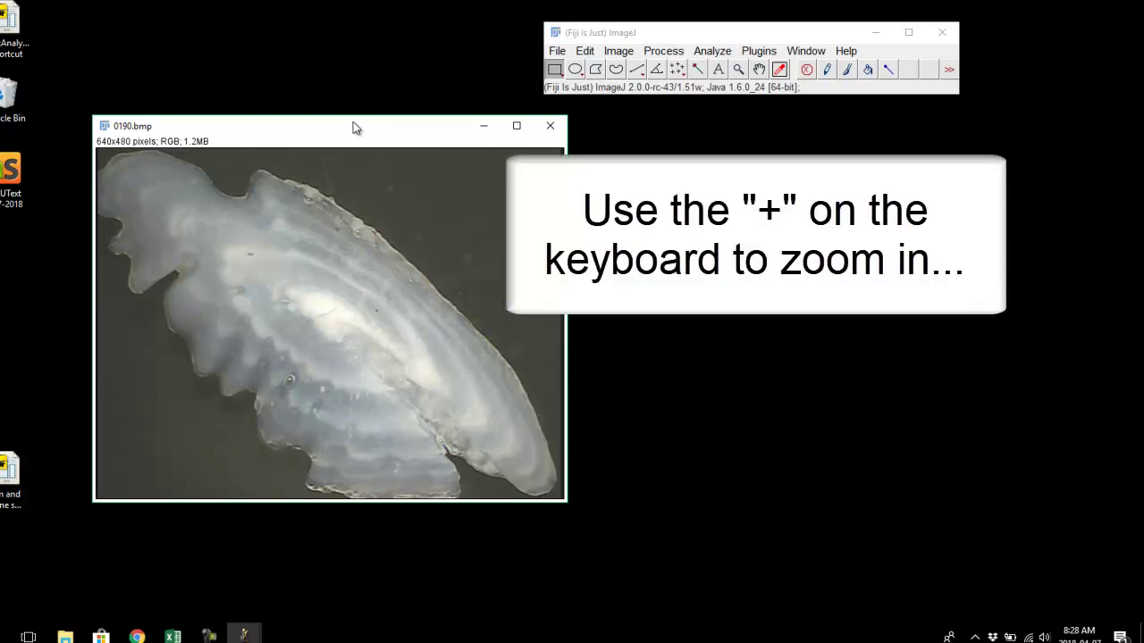
key("plus")
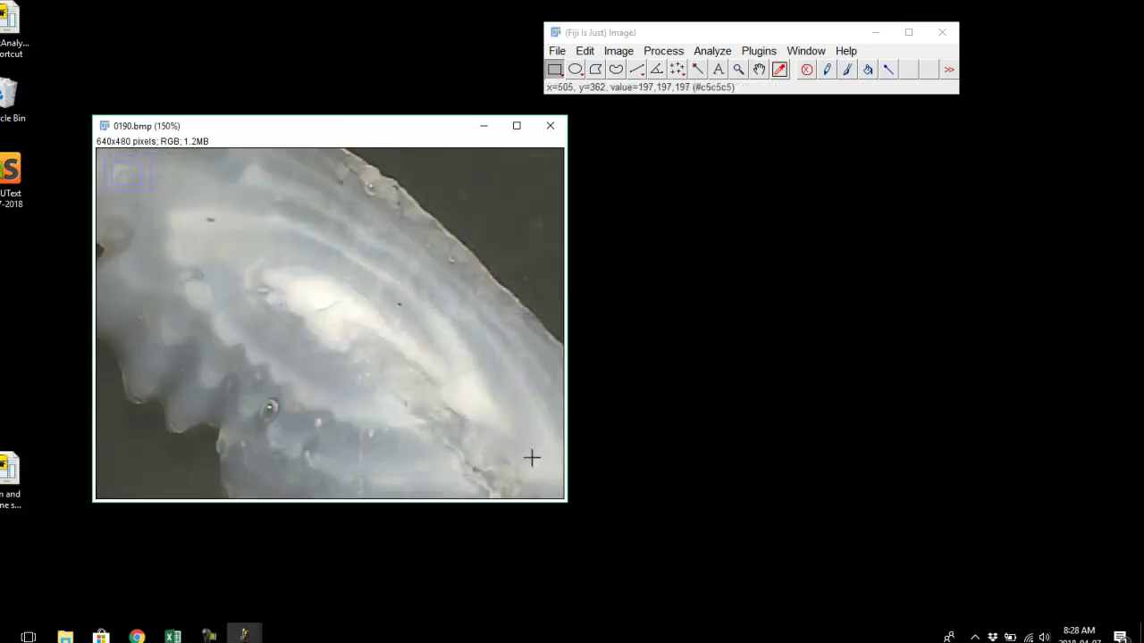
left_click_drag(566, 506, 816, 623)
left_click_drag(543, 17, 447, 3)
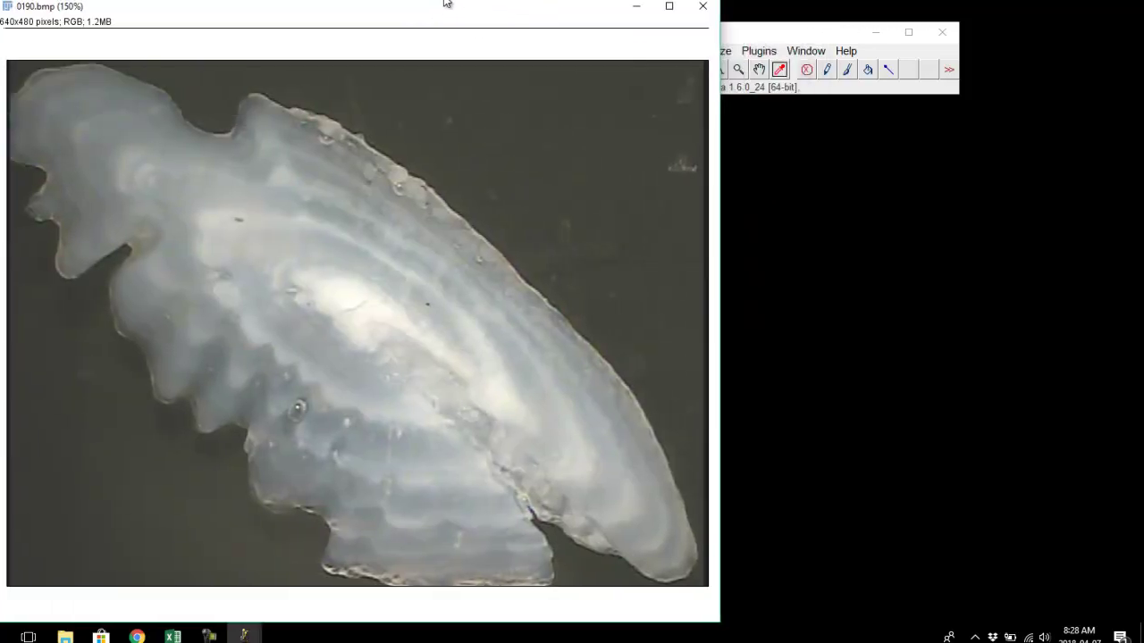
left_click_drag(750, 34, 858, 20)
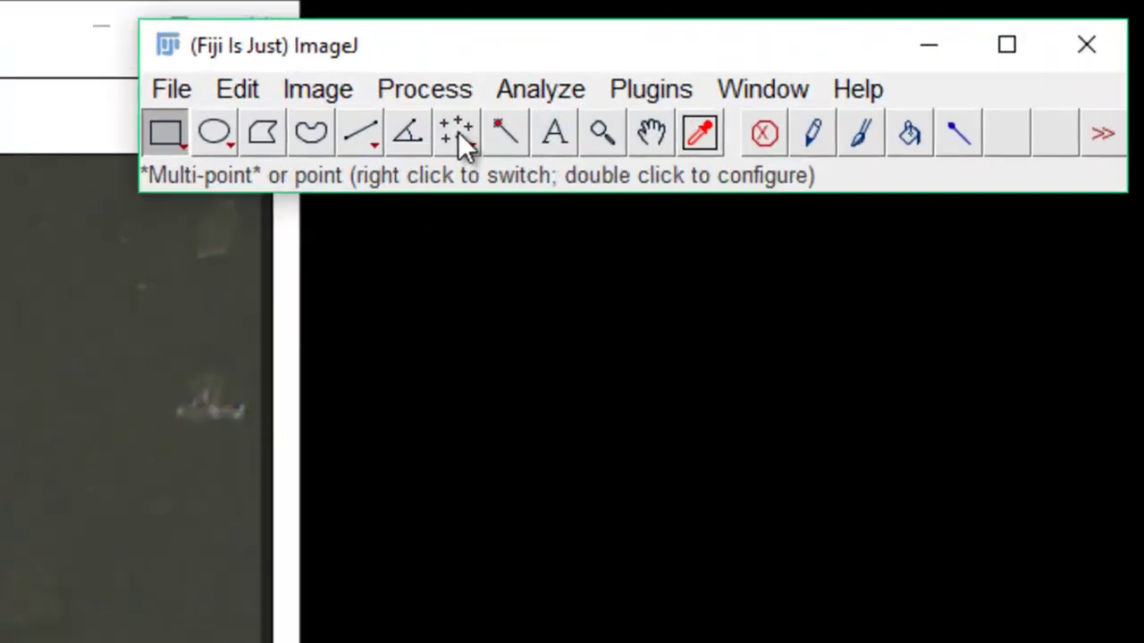
Step: Activate the Multi-point tool and mark seven points from the otolith's bright centre outward to its edge, keeping the point options unchanged
left_click(387, 151)
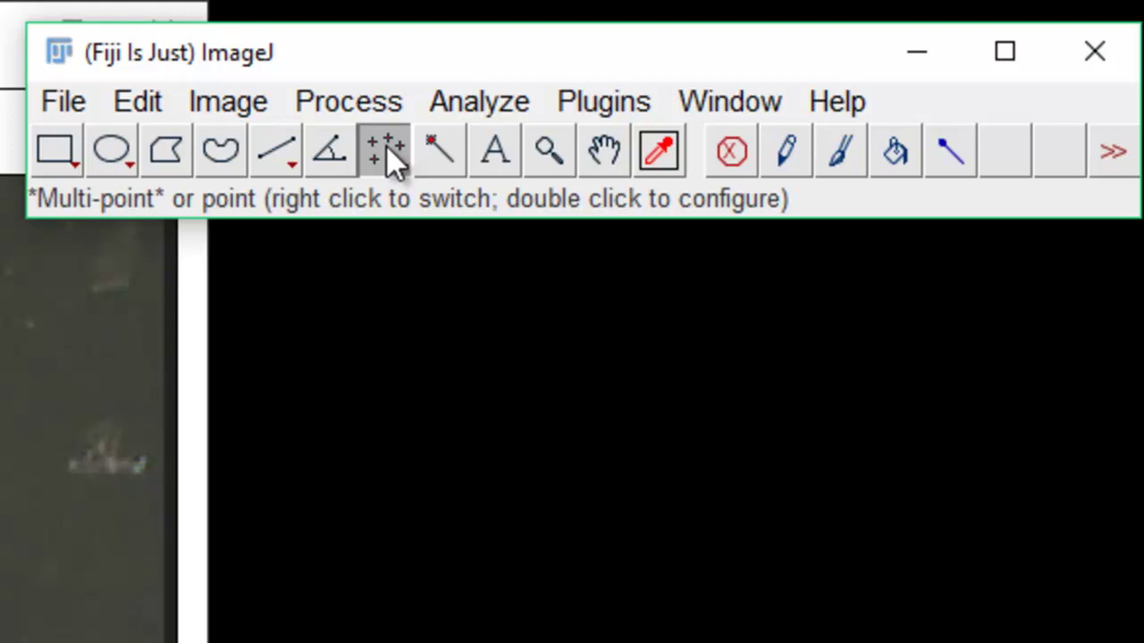
right_click(390, 157)
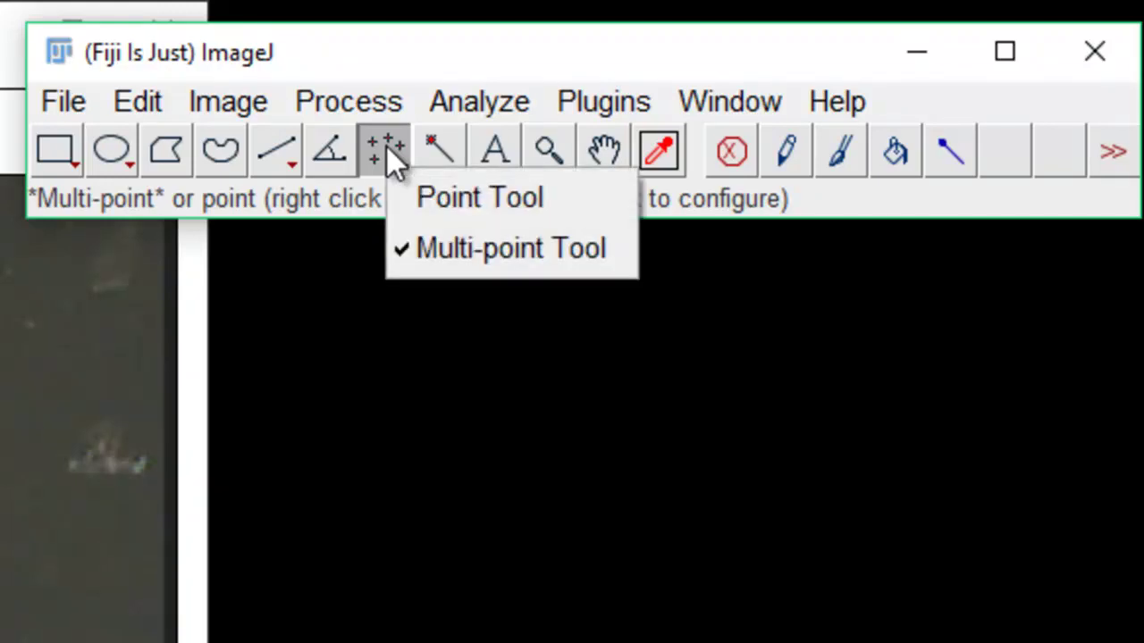
left_click(427, 200)
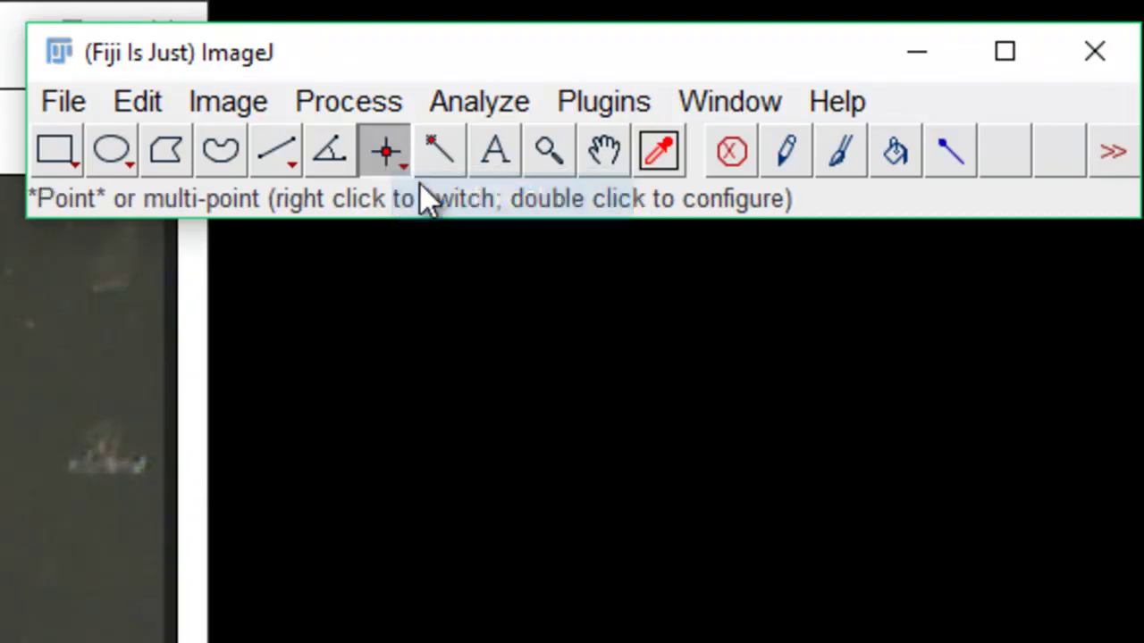
right_click(385, 154)
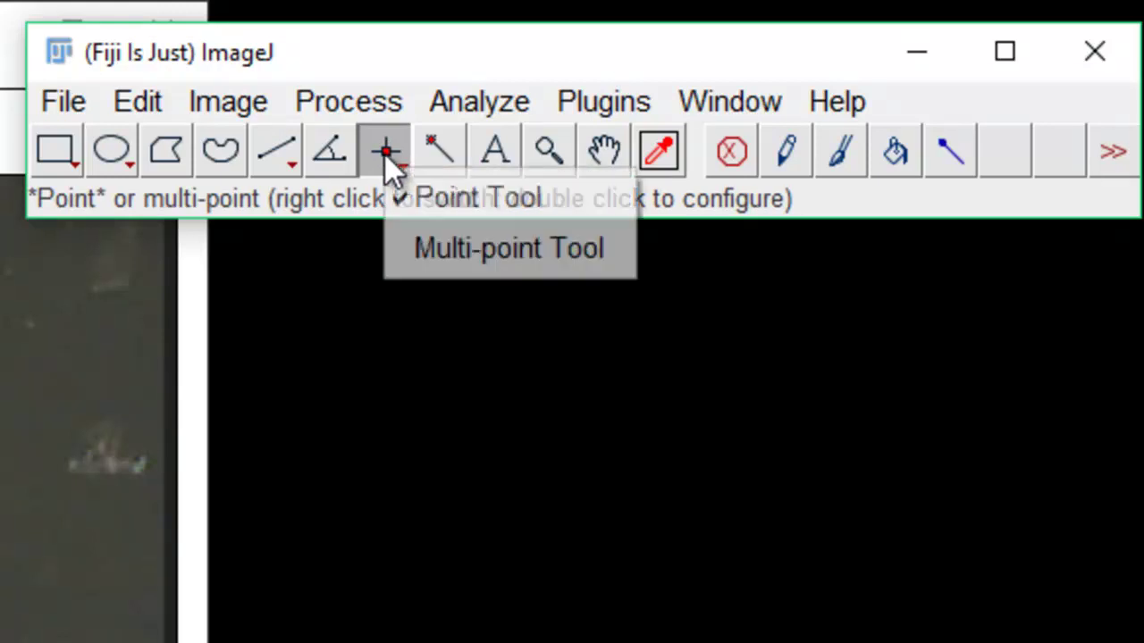
left_click(429, 248)
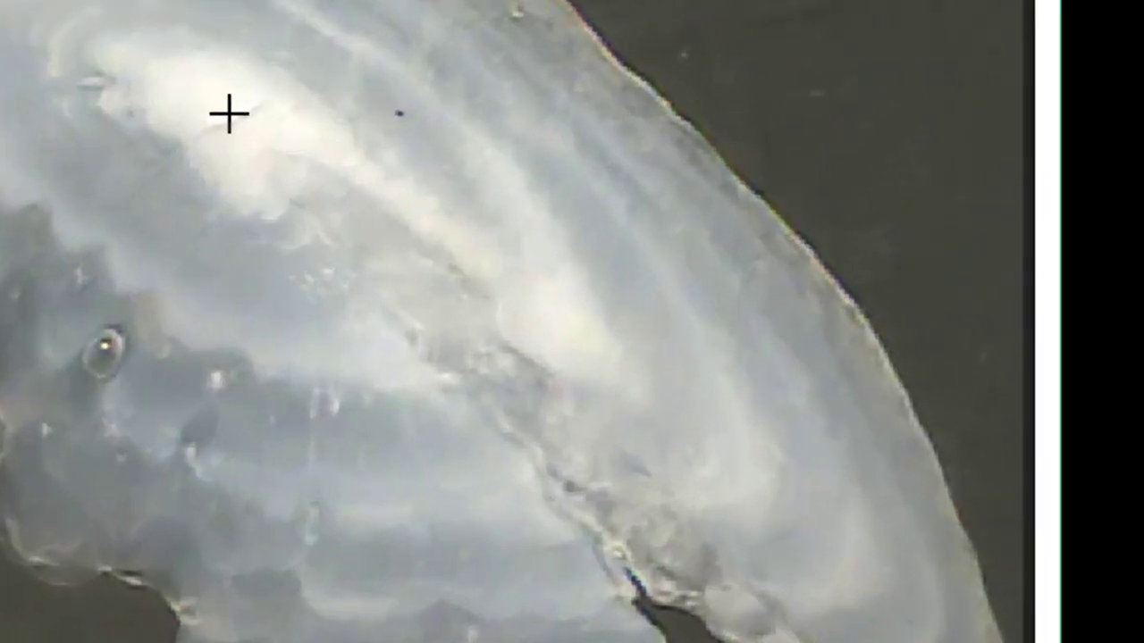
left_click(461, 318)
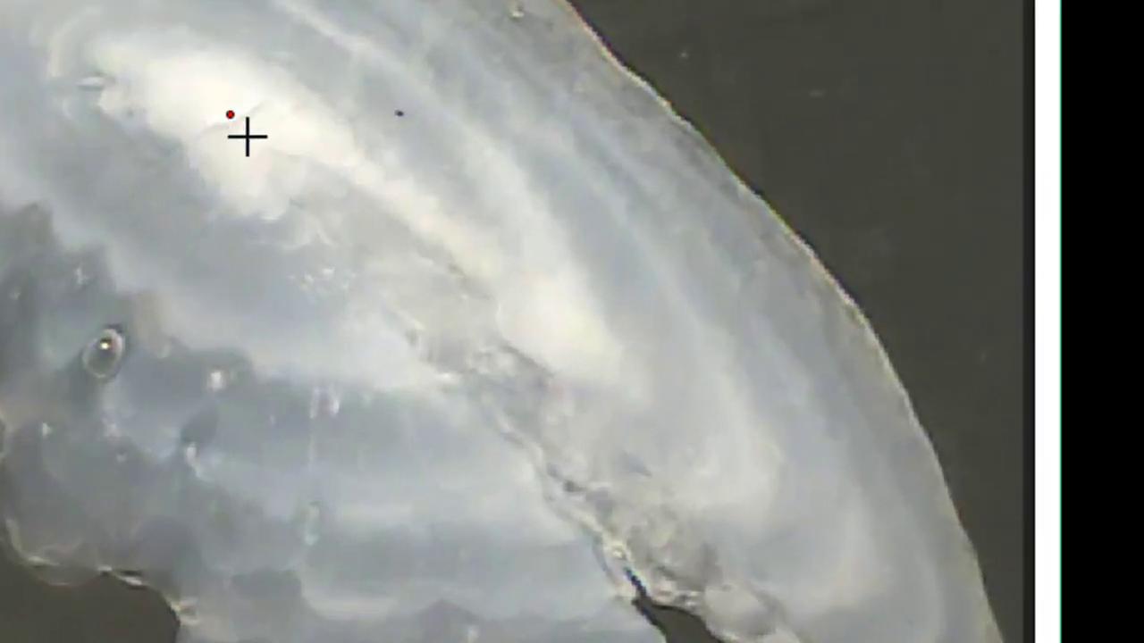
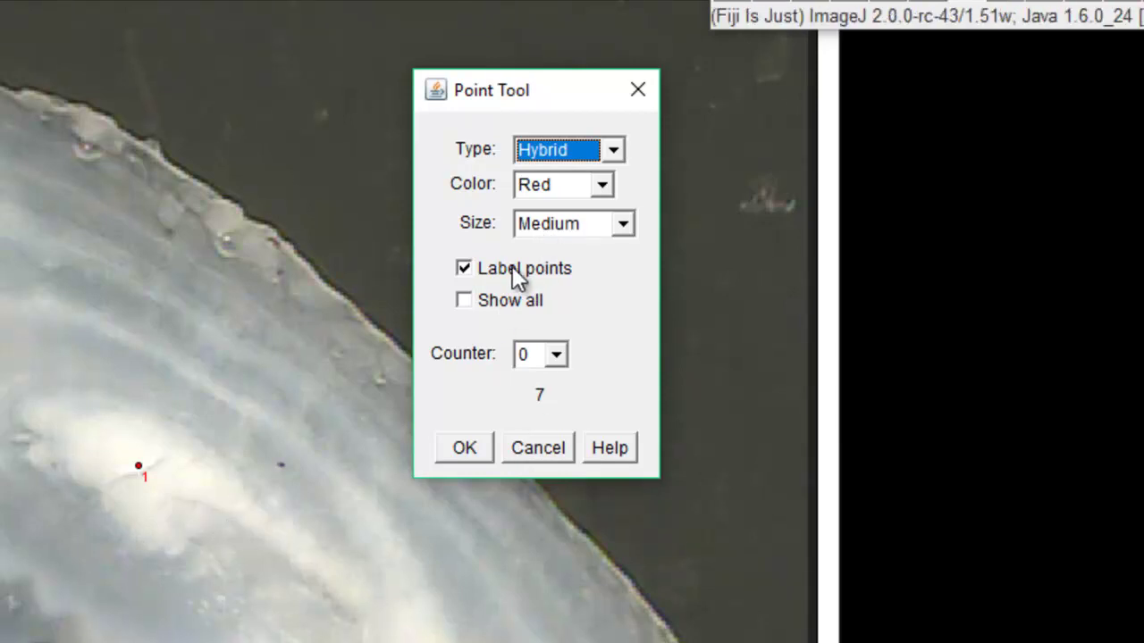
left_click(527, 451)
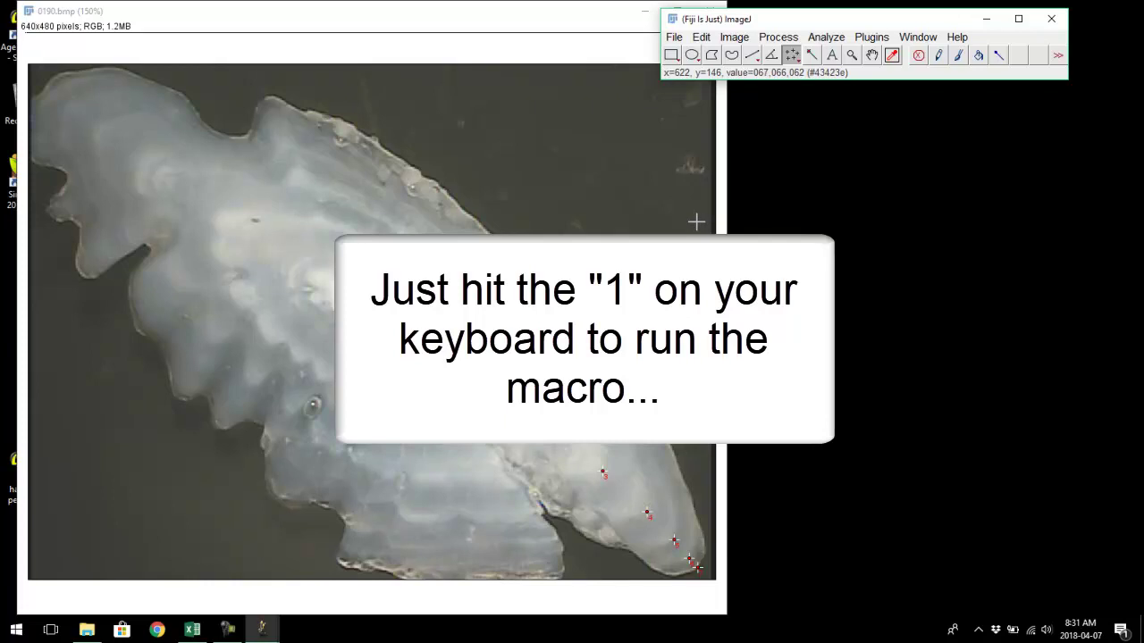
Step: Run the Measure Otoliths macro on the marked points and widen the Results window to show all age columns
key("1")
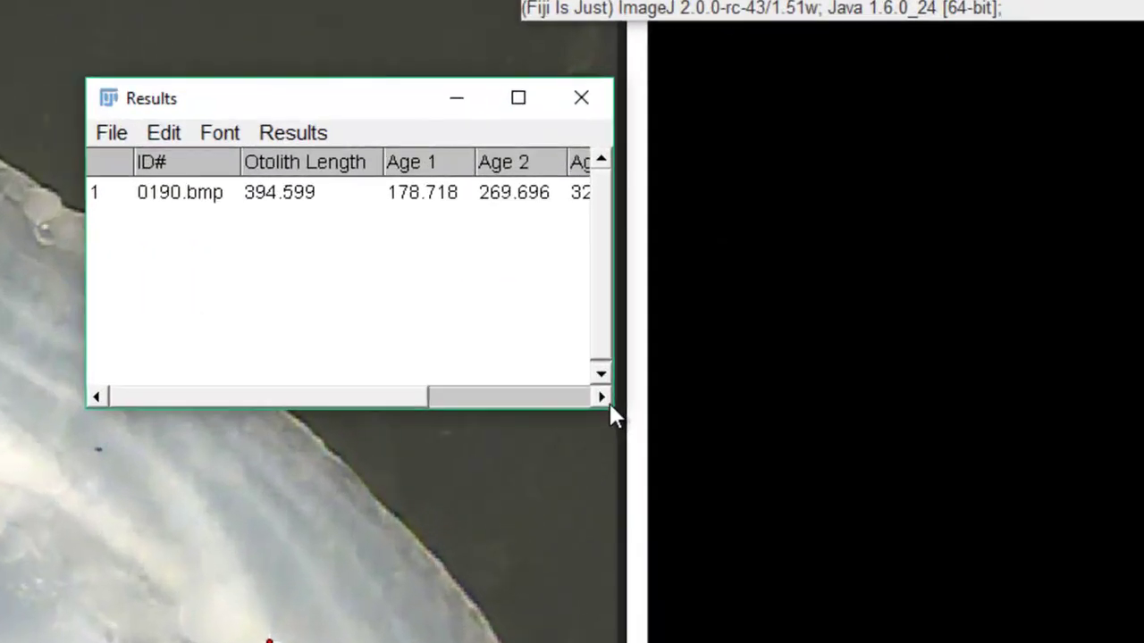
left_click_drag(612, 405, 1072, 434)
left_click_drag(850, 107, 1072, 118)
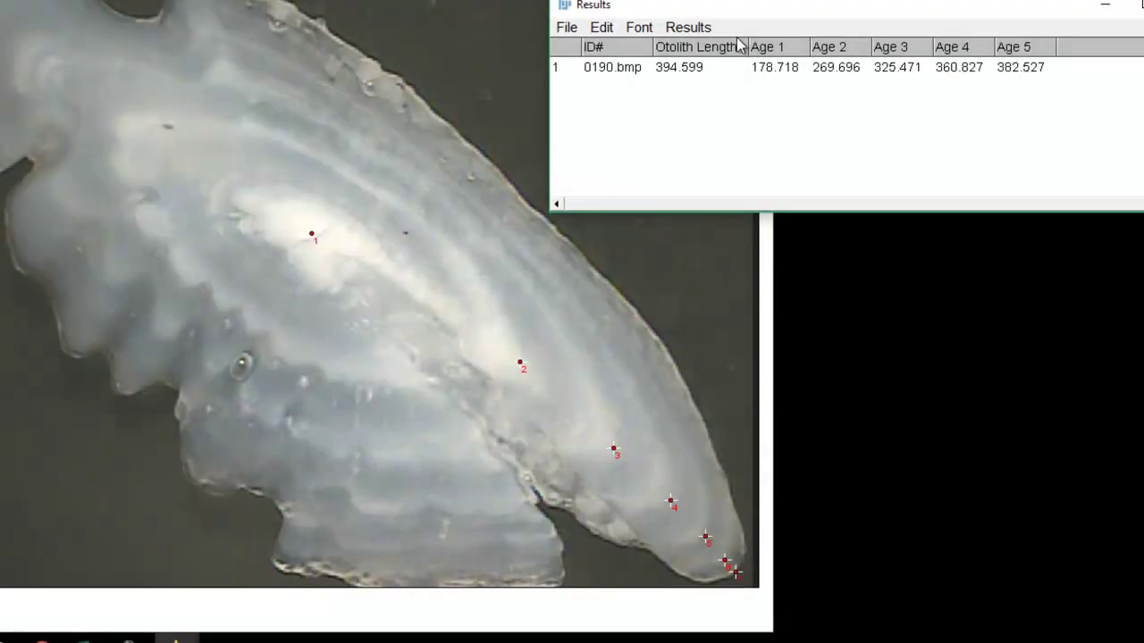
left_click_drag(732, 8, 790, 0)
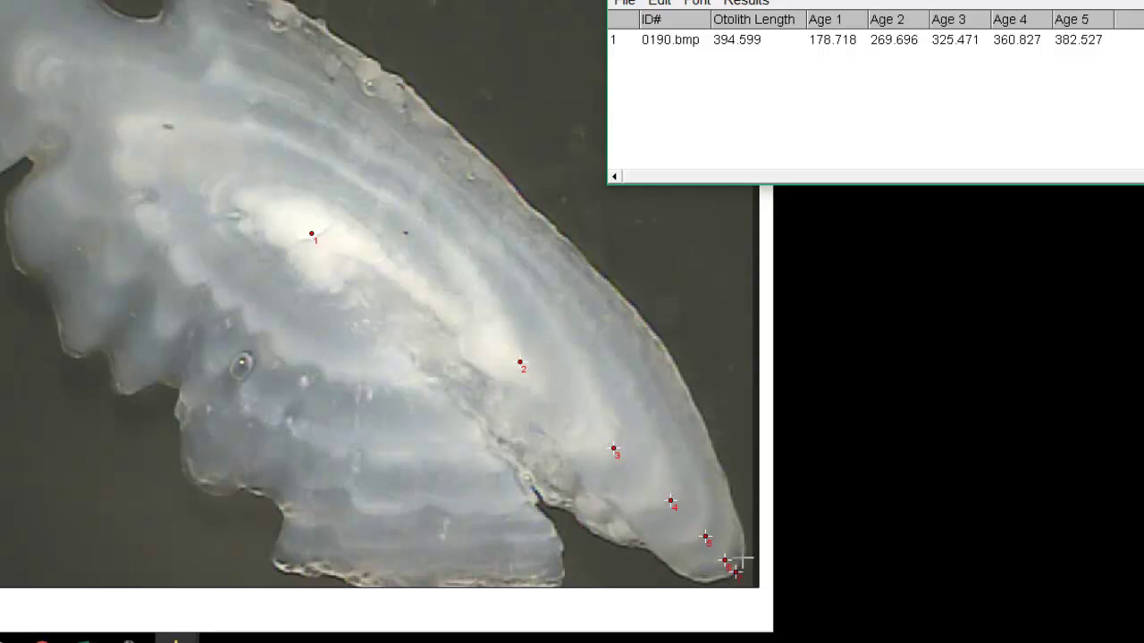
left_click_drag(819, 3, 720, 3)
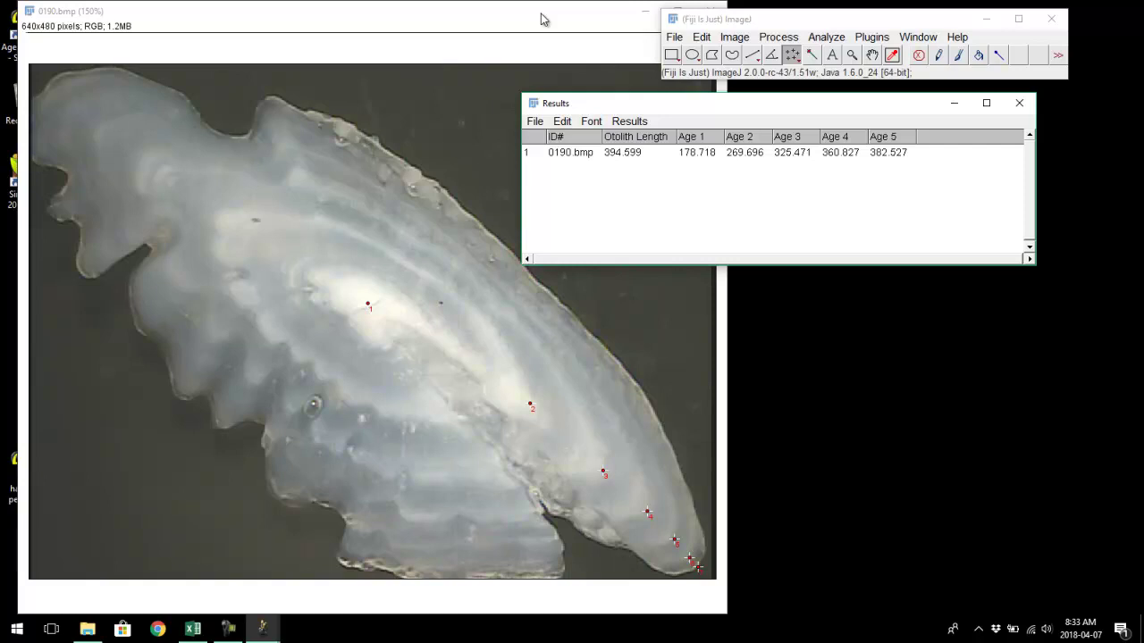
Step: Close 0190.bmp and open 0191.bmp from the Otoliths to Measure folder as the next image to measure
left_click_drag(549, 22, 490, 27)
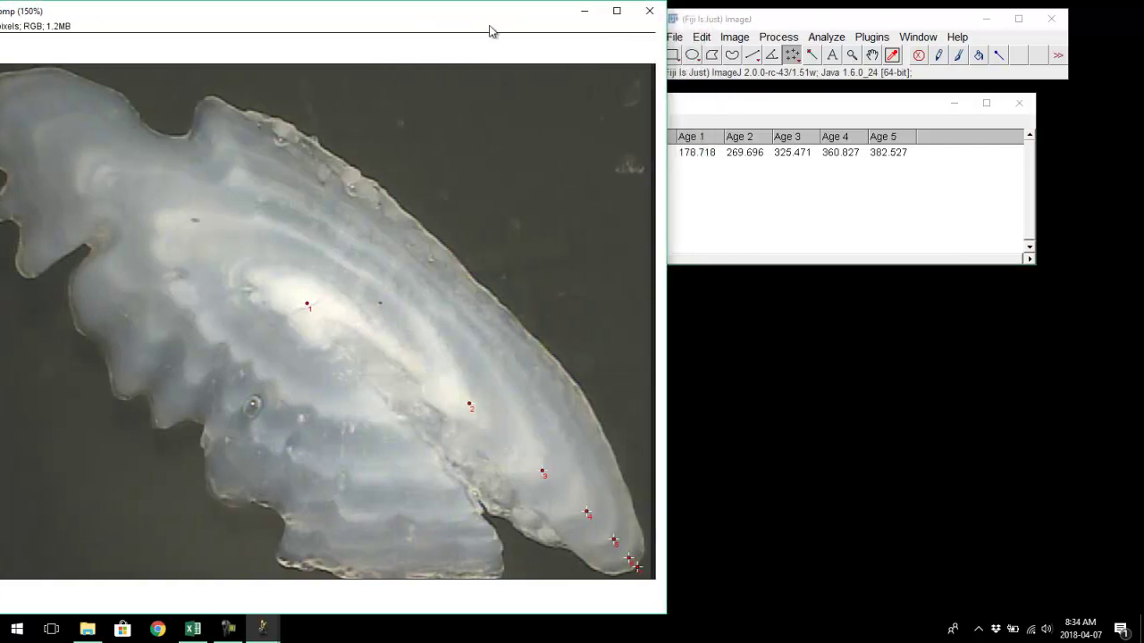
left_click(649, 11)
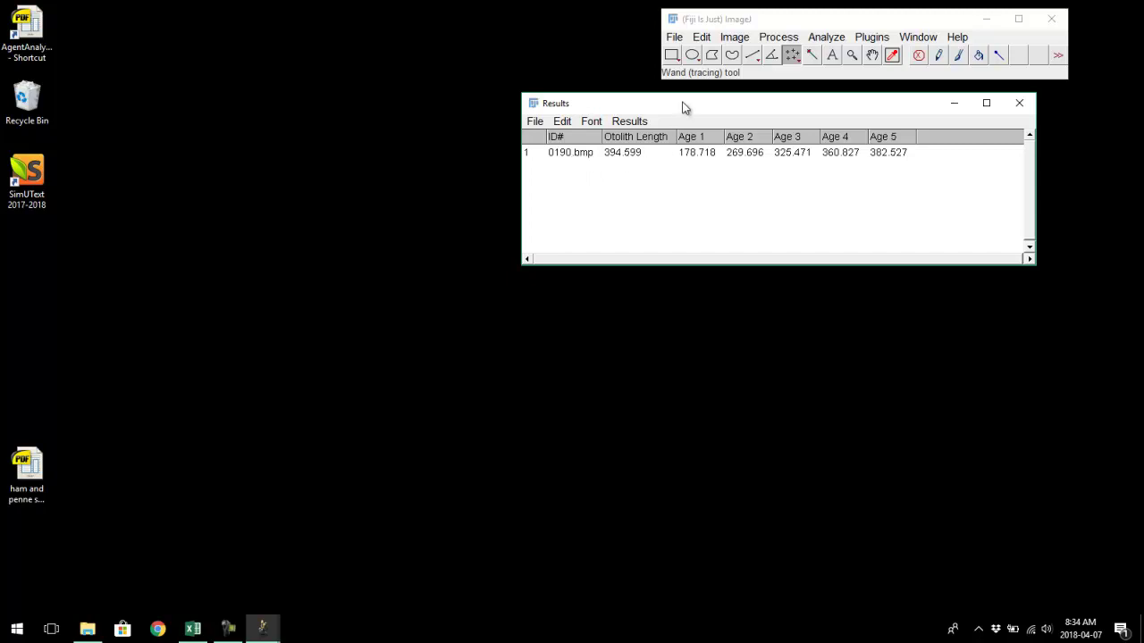
left_click(675, 36)
left_click(684, 72)
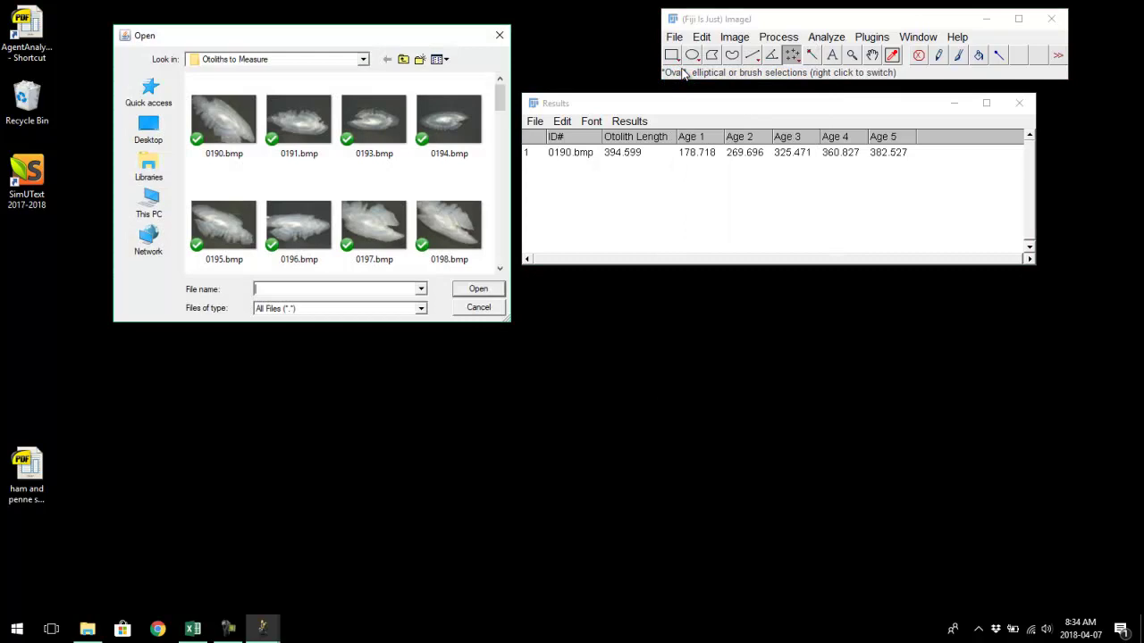
left_click(302, 121)
left_click(475, 289)
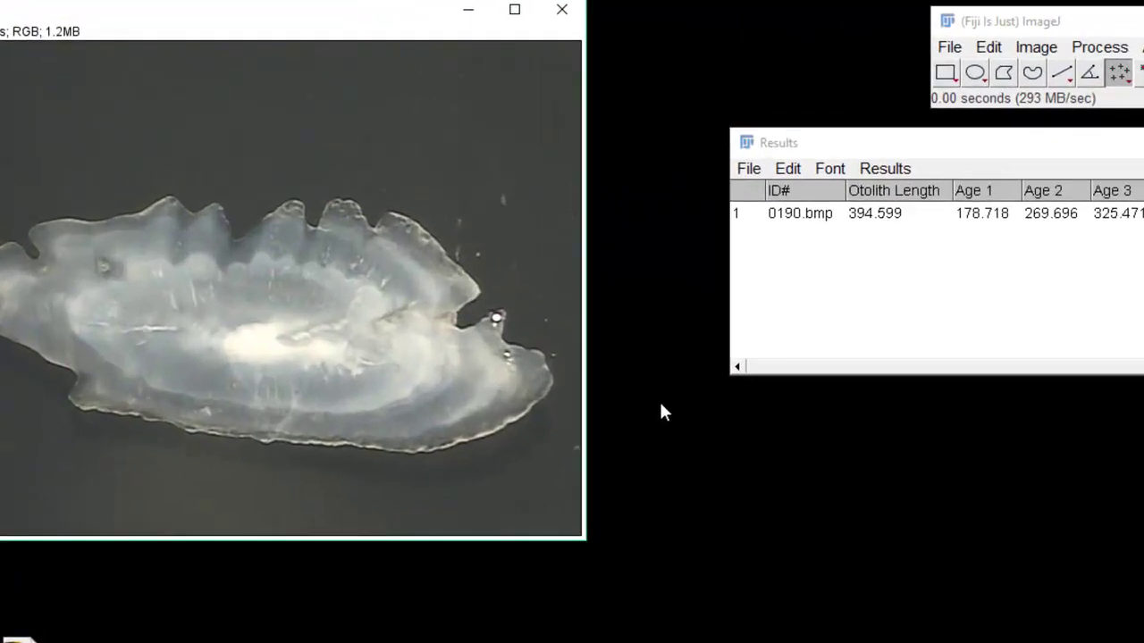
key("plus")
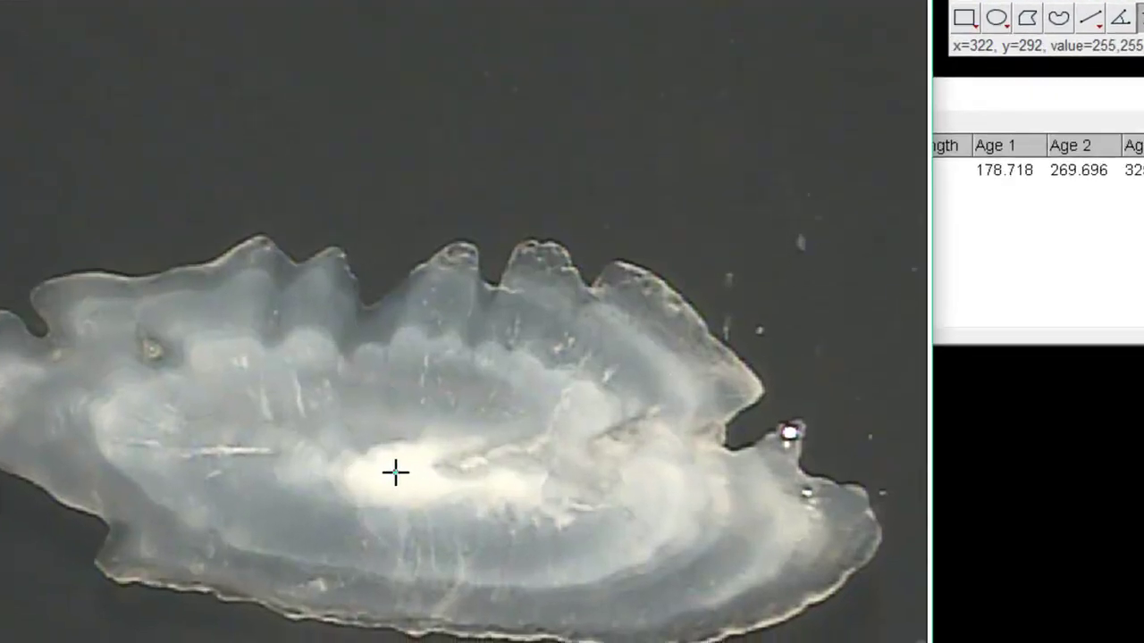
Step: Mark four points on 0191.bmp in the order centre, outer ring, edge and inner ring, and measure them with the Measure Otoliths macro
left_click(395, 472)
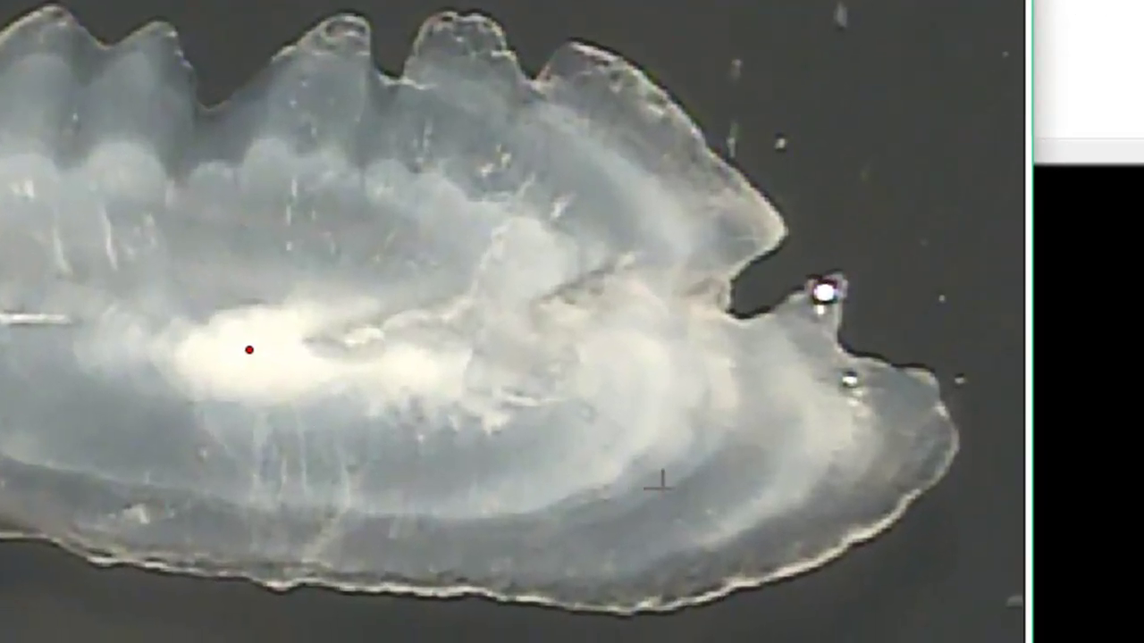
left_click(856, 446)
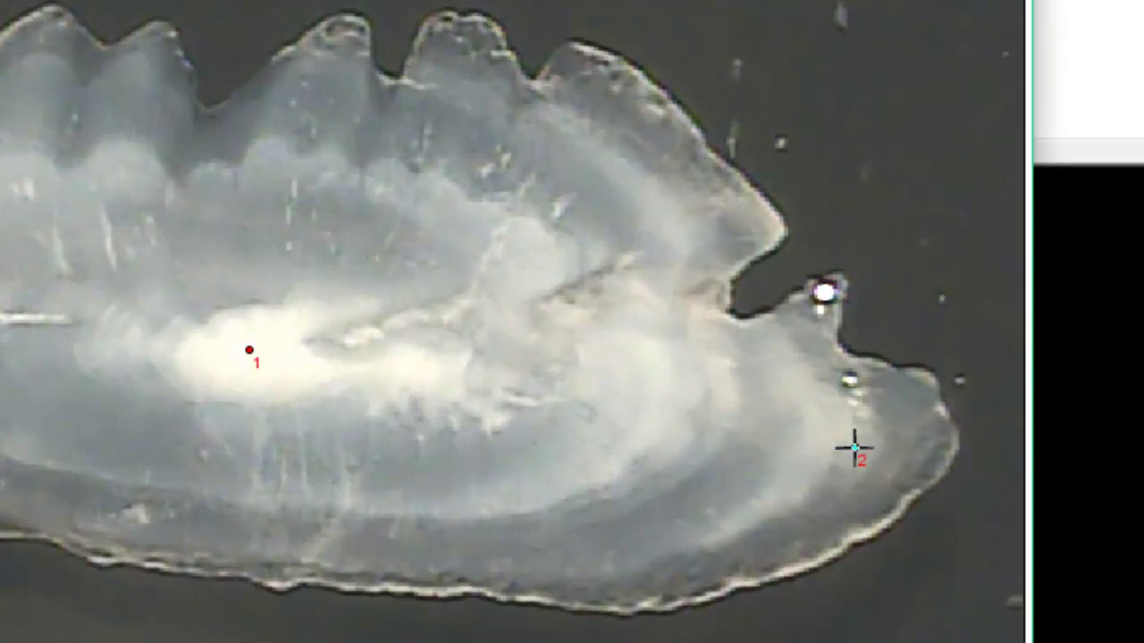
left_click(960, 458)
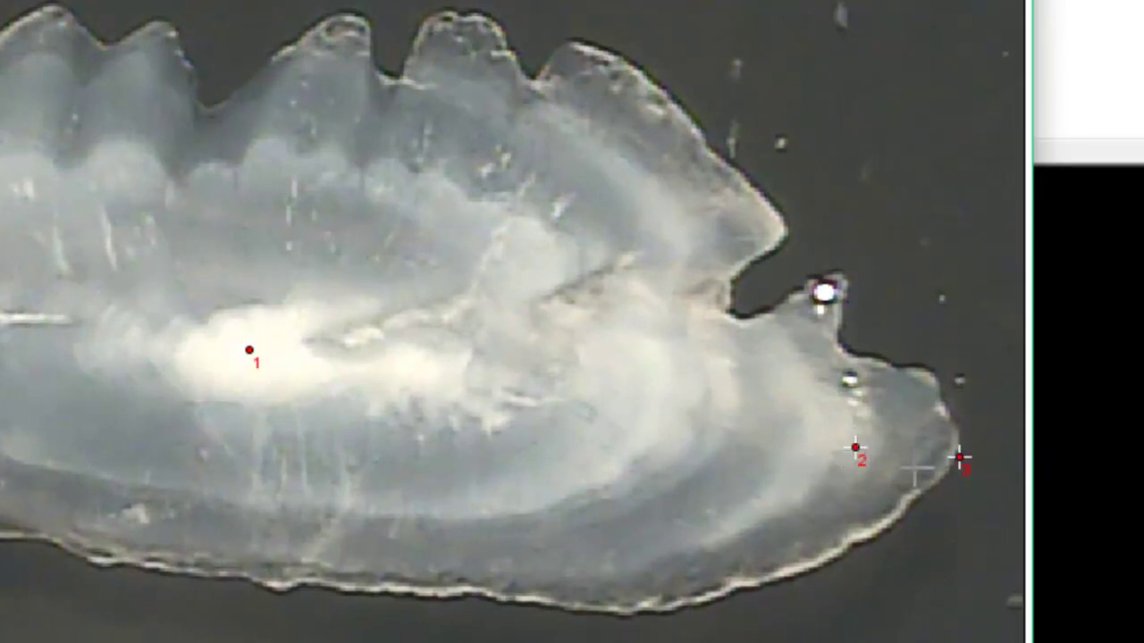
left_click(723, 417)
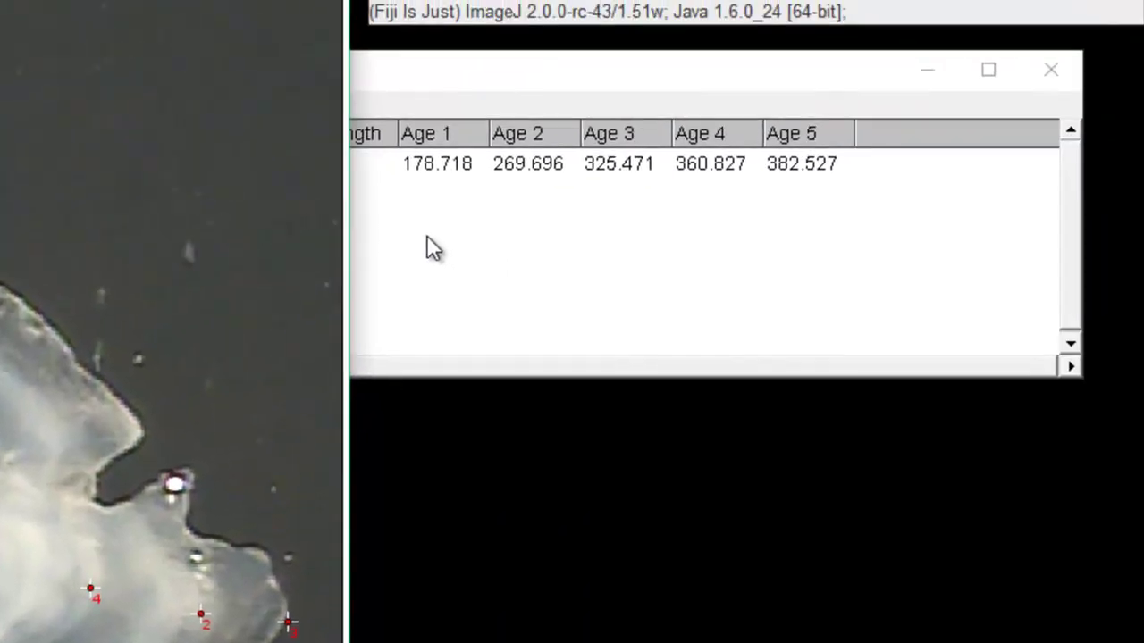
left_click(458, 75)
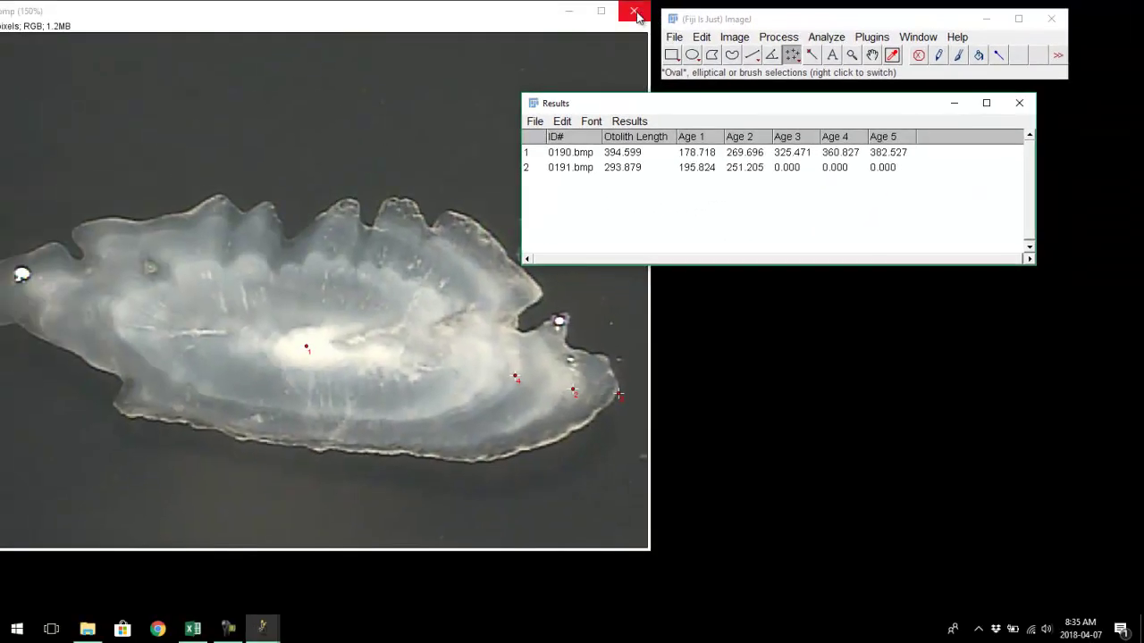
Step: Replace 0191.bmp with 0193.bmp from the Otoliths to Measure folder and zoom it to 150%
left_click(634, 10)
left_click(674, 37)
left_click(696, 74)
left_click(374, 121)
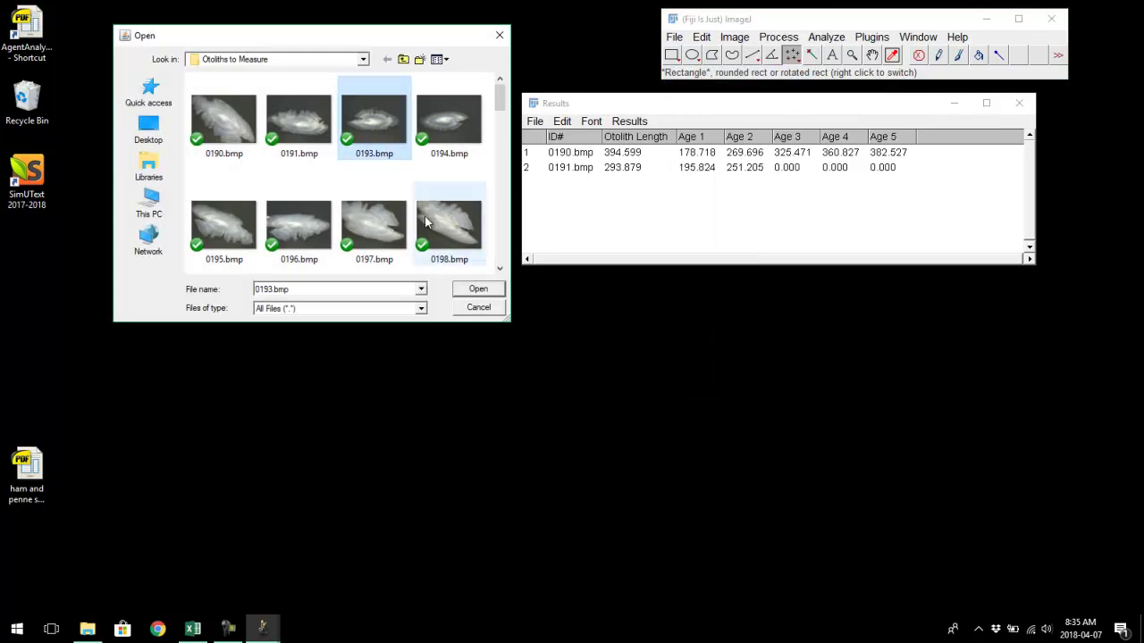
left_click(463, 286)
key("plus")
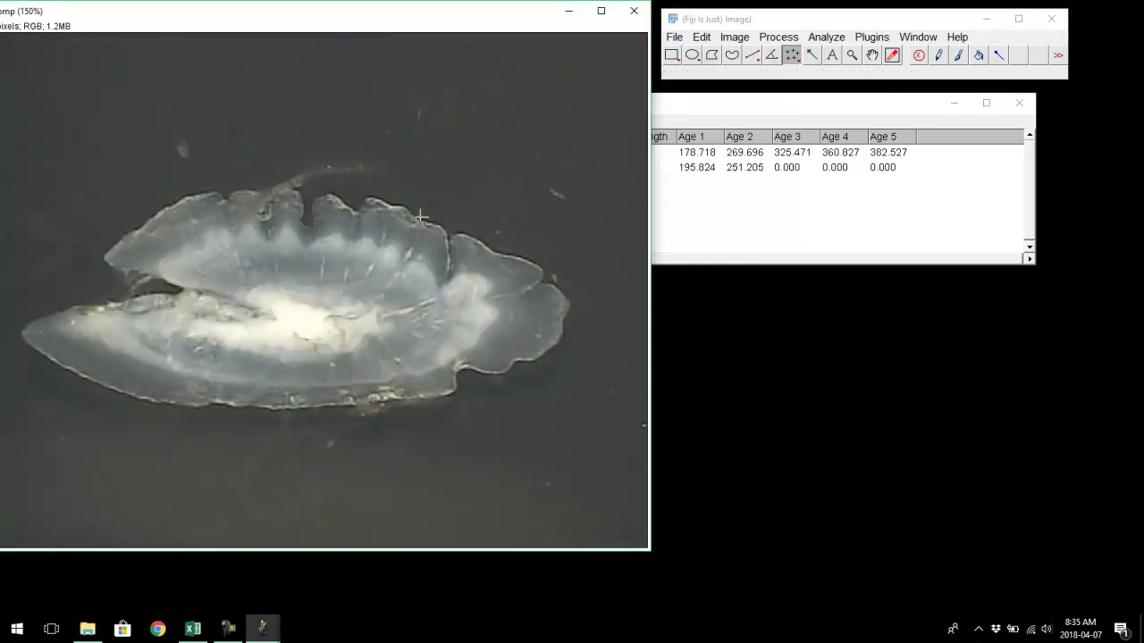
Step: Mark the bright centre, the single ring and the outer edge of the 0193.bmp otolith, and measure the three points with the macro
left_click(300, 317)
left_click(498, 316)
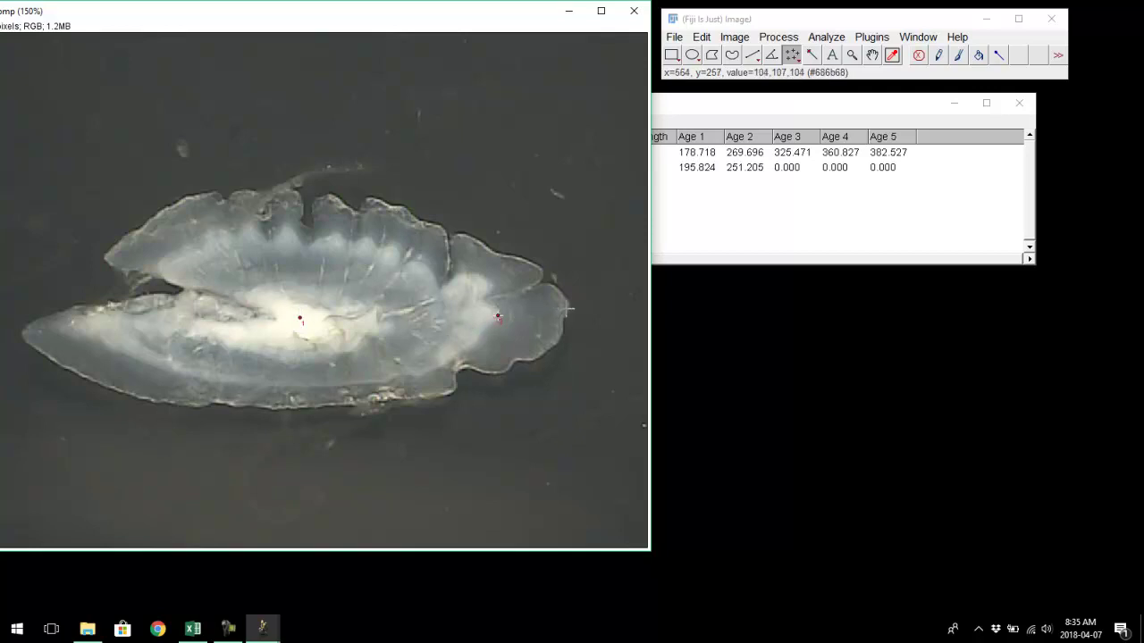
left_click(568, 309)
left_click(829, 108)
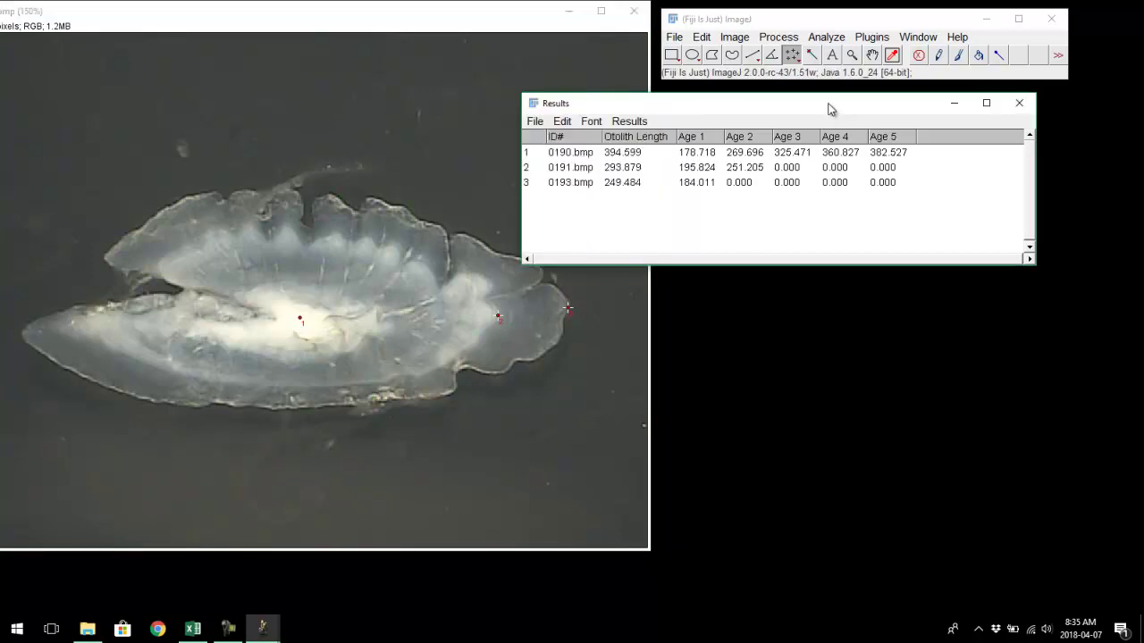
Step: Close 0193.bmp, then open 0195.bmp from the Otoliths to Measure folder at 150% zoom
left_click(632, 12)
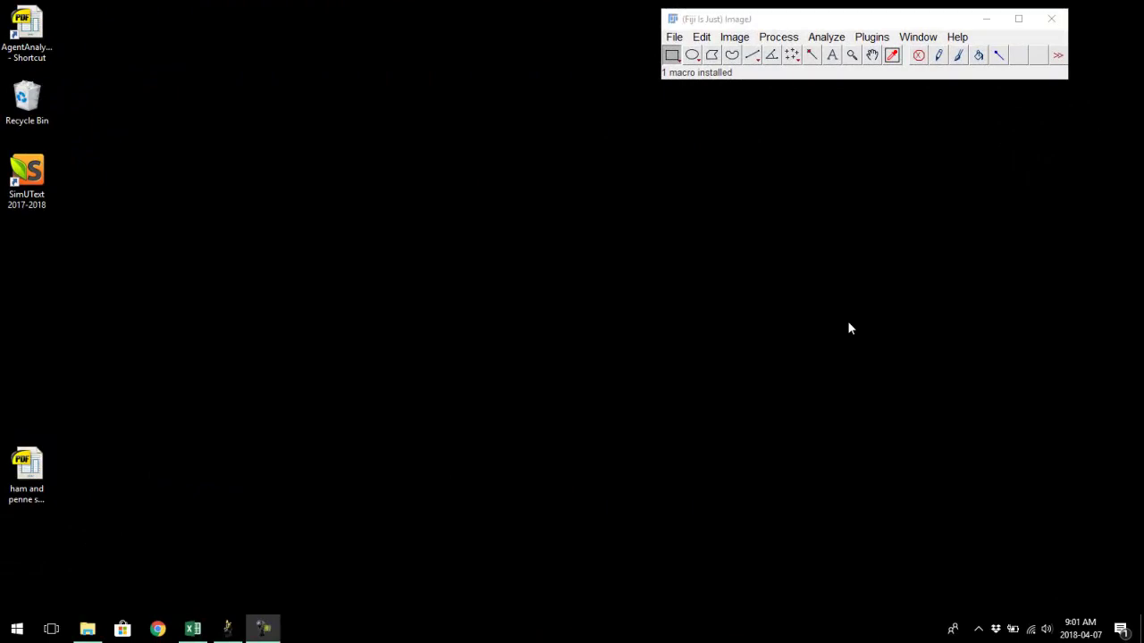
left_click(673, 36)
left_click(689, 73)
left_click(223, 225)
left_click(481, 288)
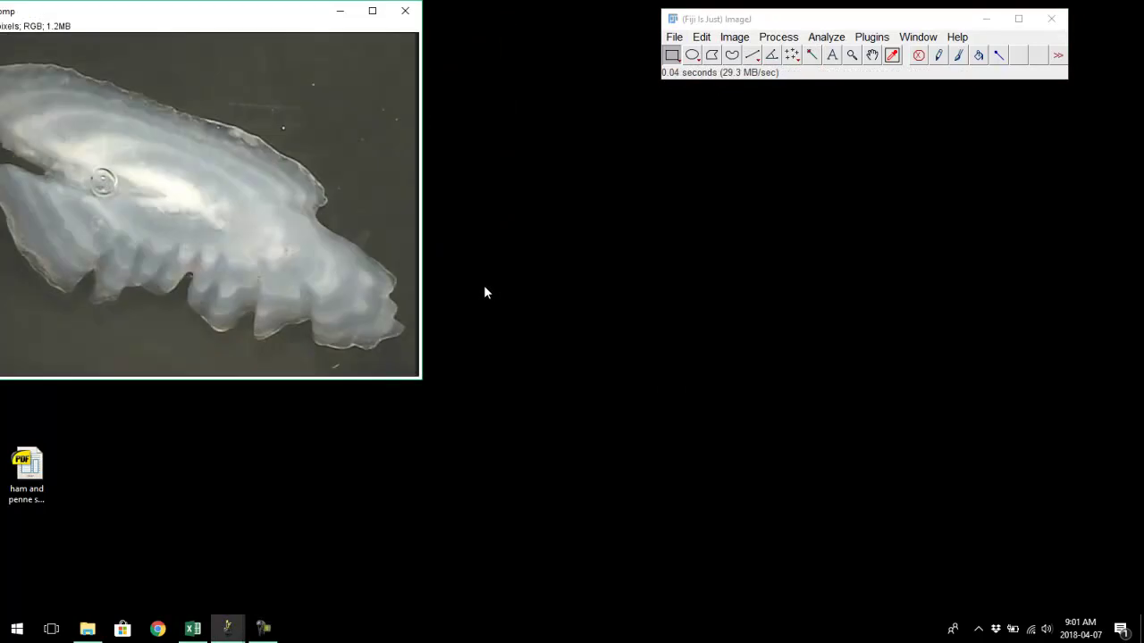
key("plus")
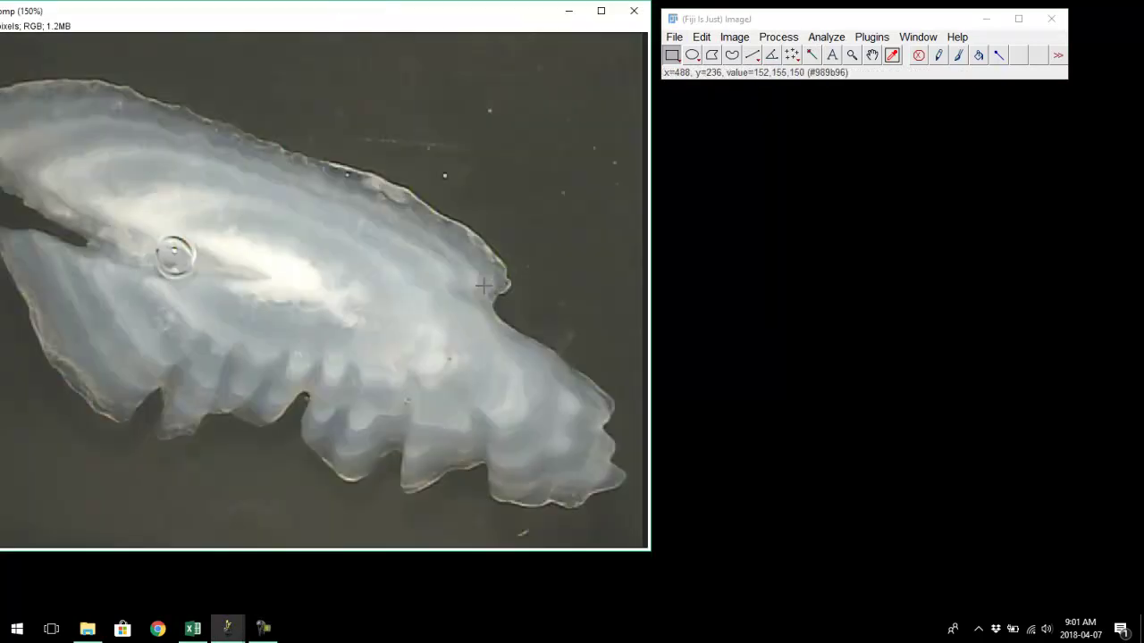
Step: Mark six Multi-point points from the bright centre of 0195.bmp to its edge and measure them, moving the Results window clear of the image
left_click(791, 55)
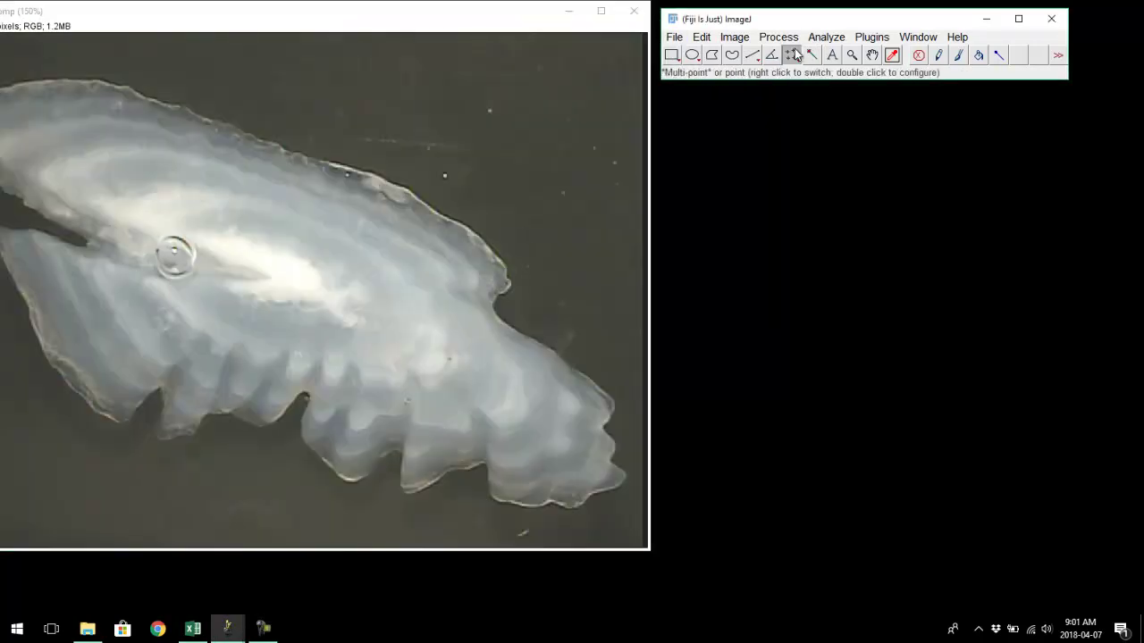
left_click(285, 279)
left_click(392, 269)
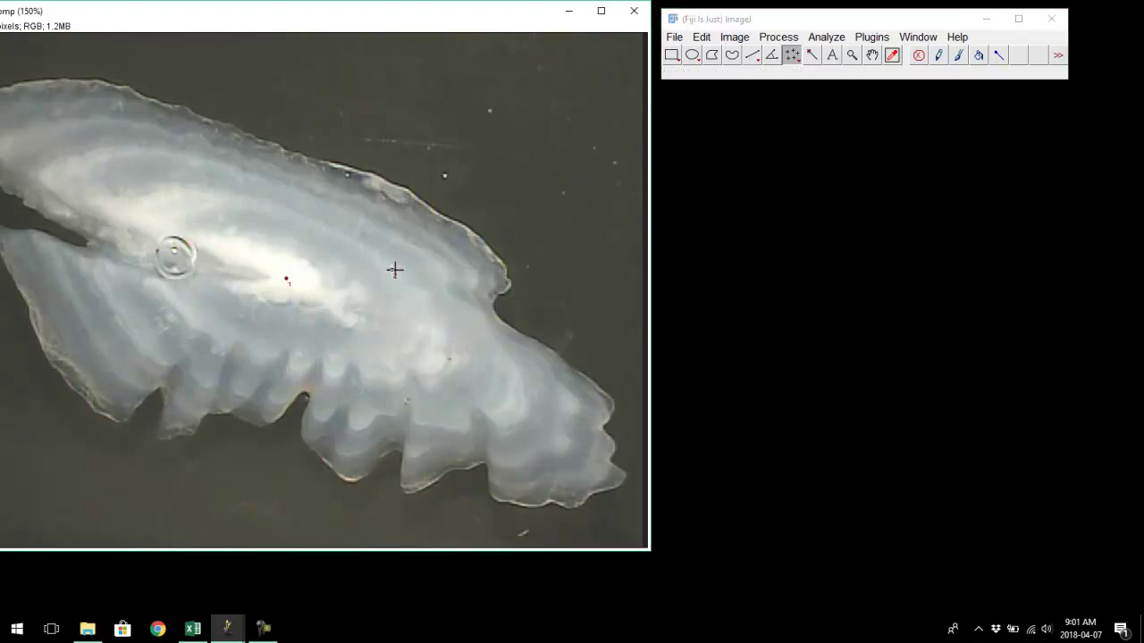
left_click(445, 268)
left_click(473, 265)
left_click(491, 263)
left_click(503, 263)
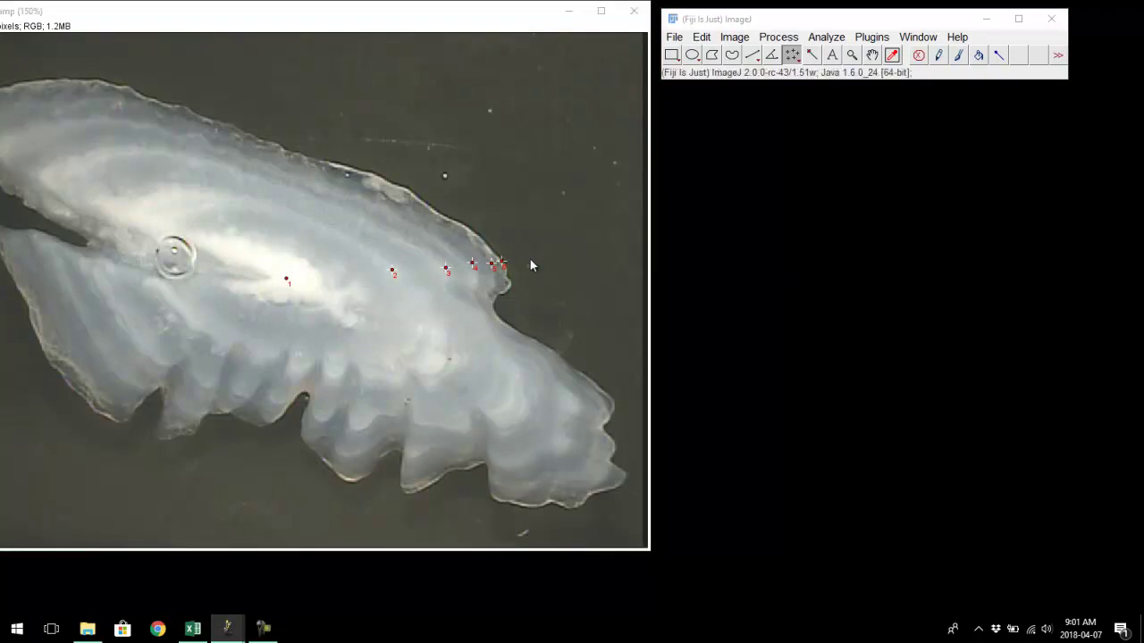
key("m")
left_click_drag(617, 105, 676, 149)
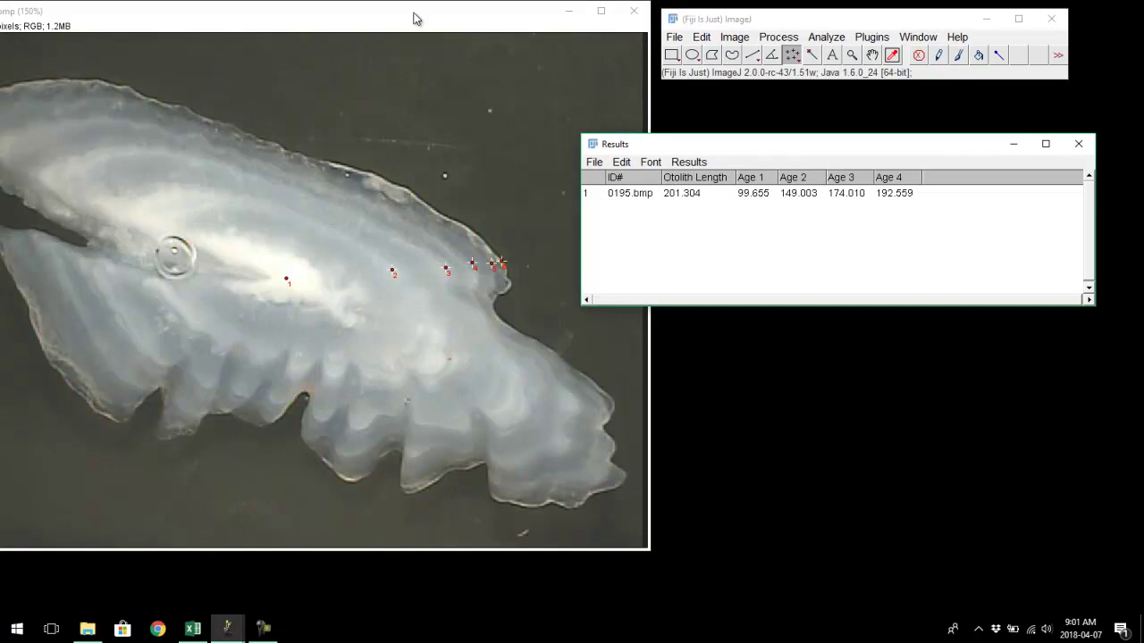
Step: Open 0196.bmp from the Otoliths to Measure folder at 150% zoom, leaving 0195.bmp open
left_click(676, 38)
left_click(686, 74)
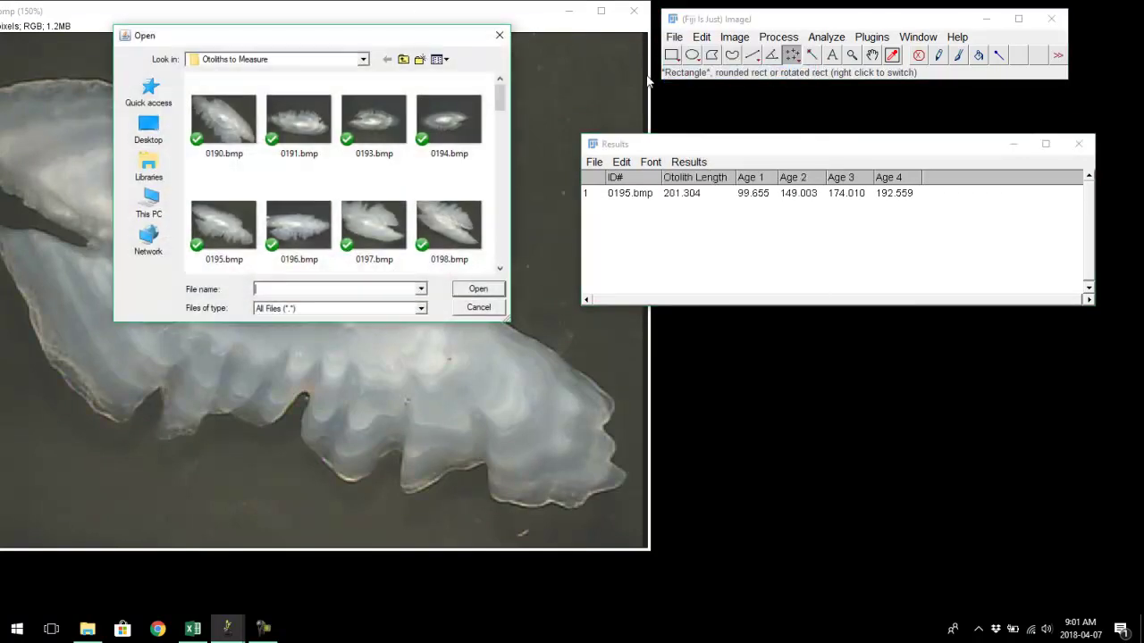
left_click(331, 257)
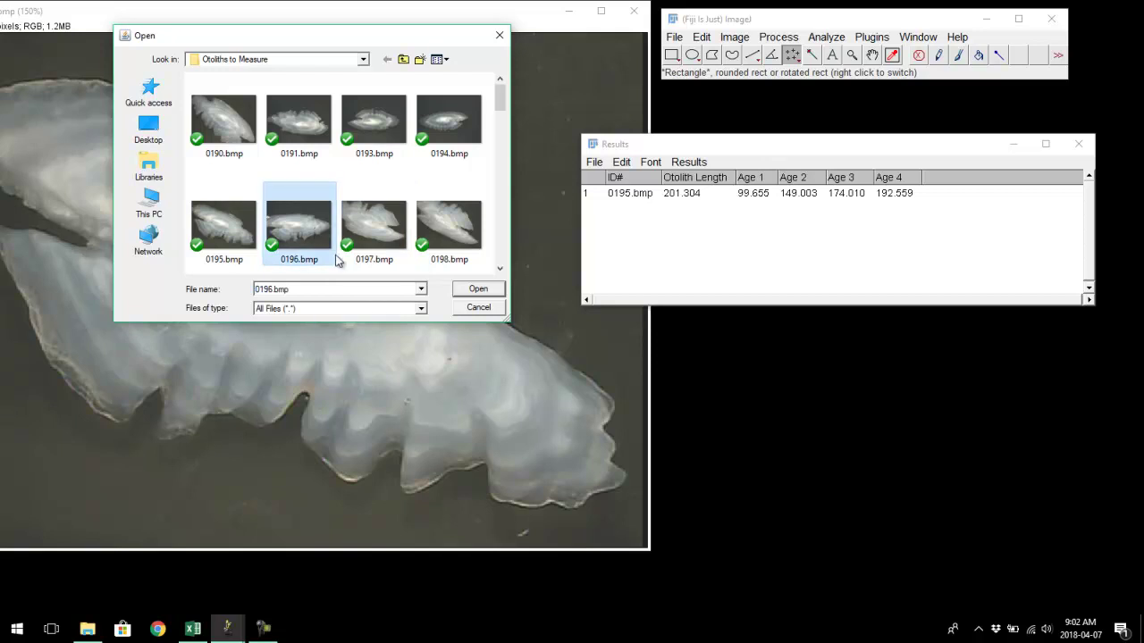
left_click(479, 289)
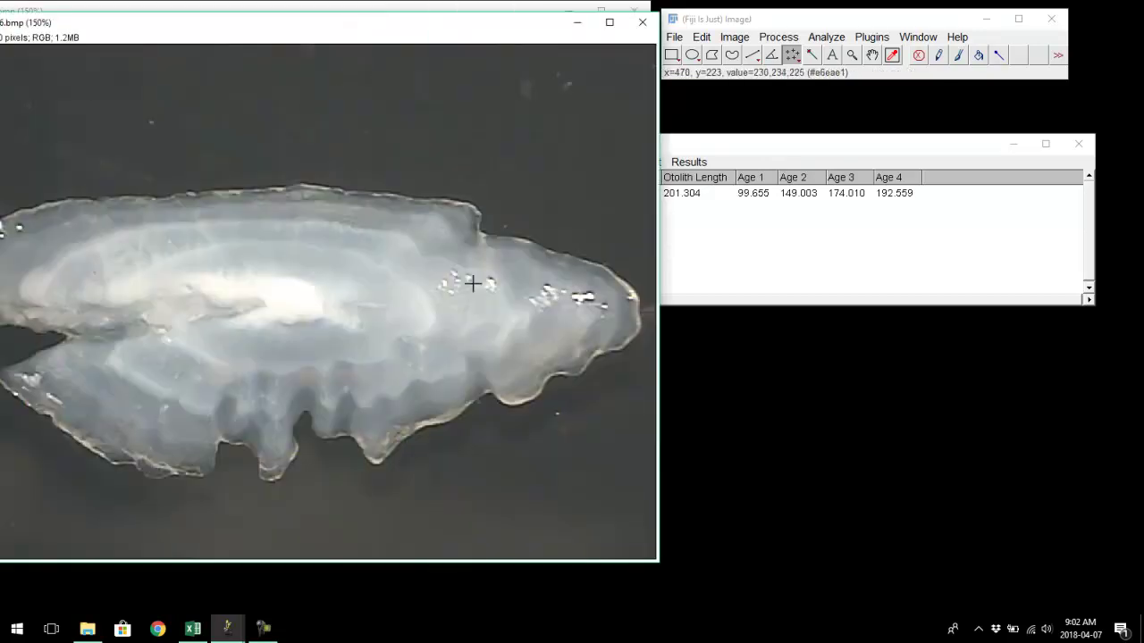
Step: Mark six points from the bright centre of the 0196.bmp otolith to its upper edge and measure them with the macro
left_click(297, 296)
left_click(368, 262)
left_click(401, 241)
left_click(444, 220)
left_click(464, 213)
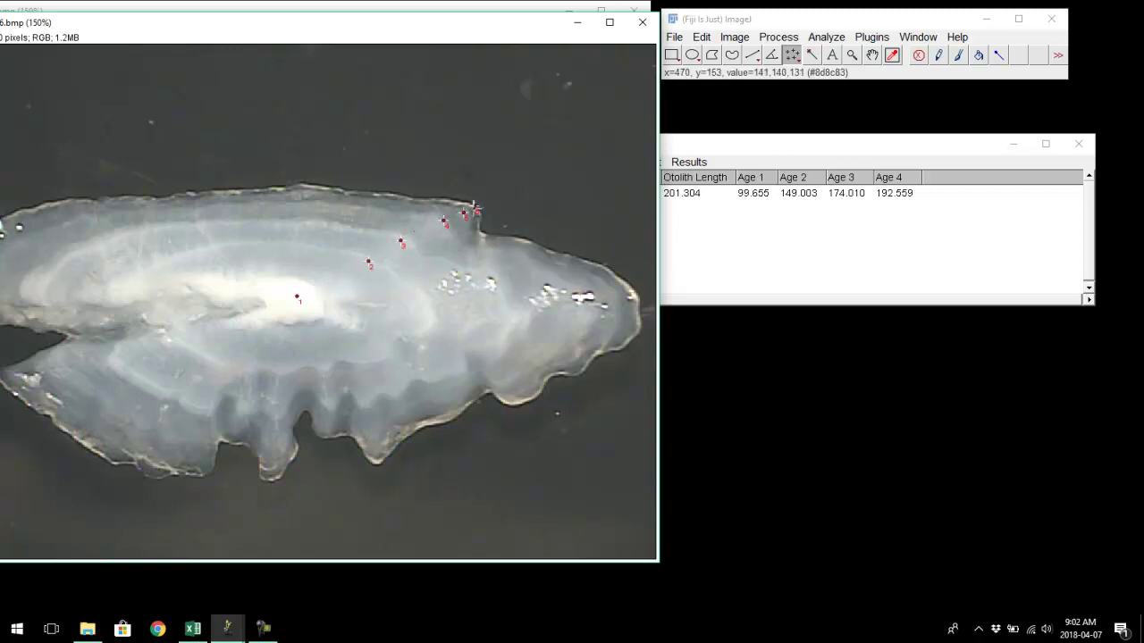
left_click(775, 147)
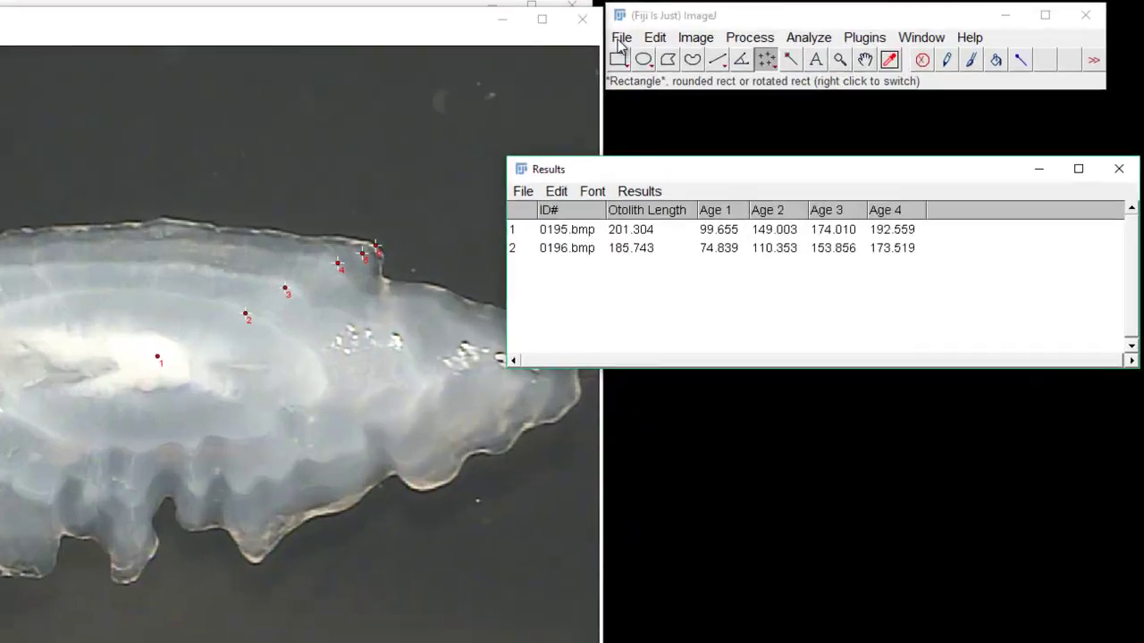
Step: Load 0197.bmp with Open Next and measure eight new points from its bright centre to its edge without clearing the leftover points
left_click(674, 37)
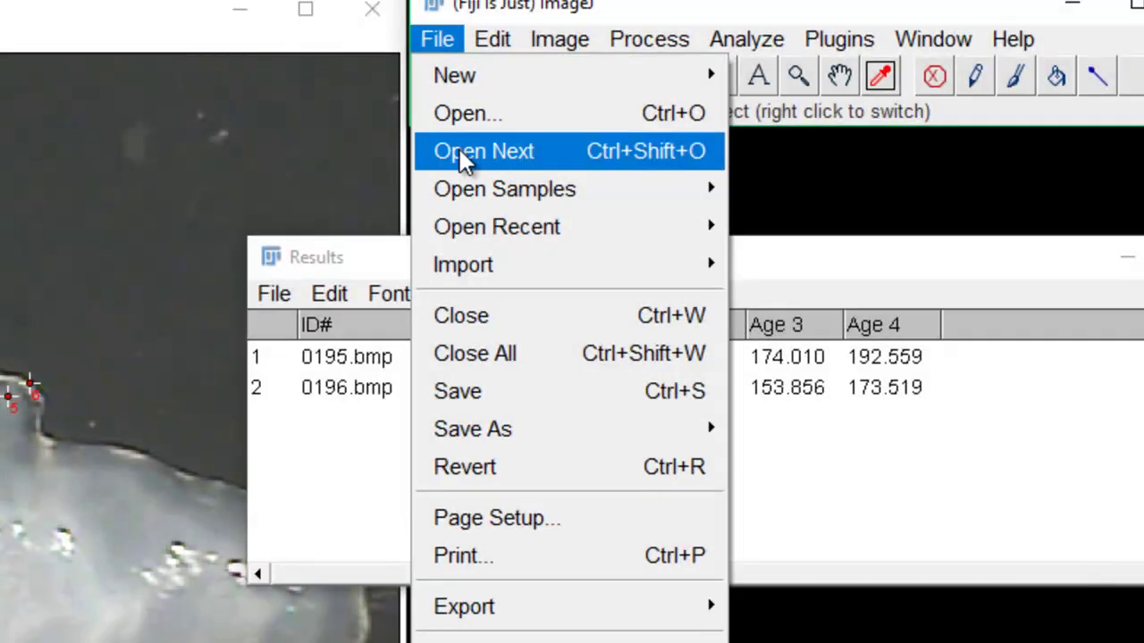
left_click(465, 156)
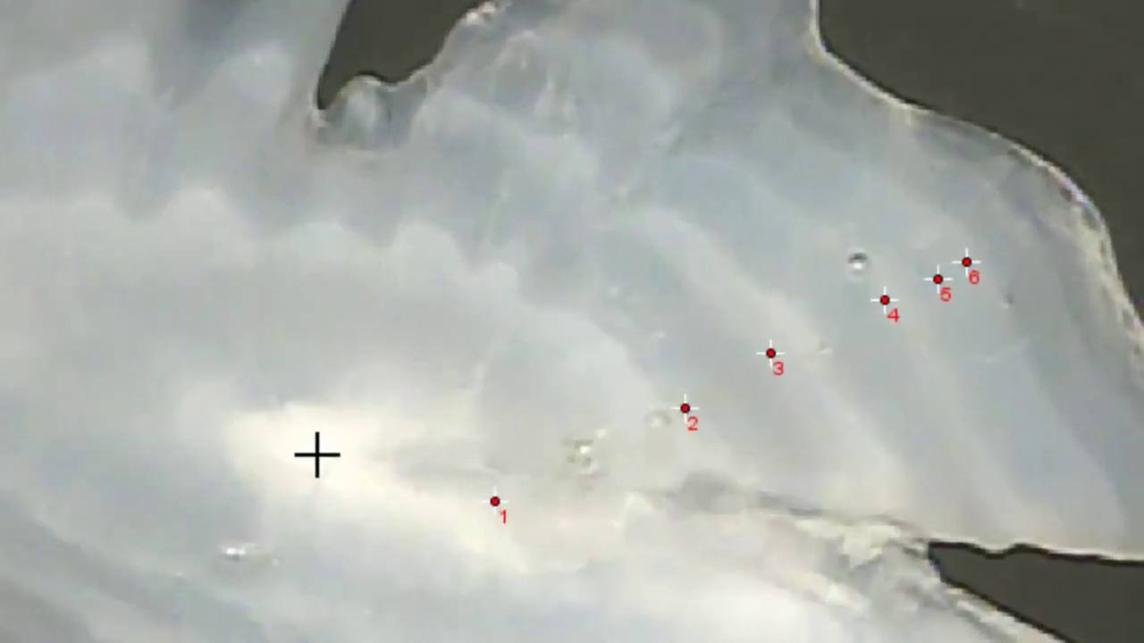
left_click(316, 456)
left_click(589, 337)
left_click(732, 267)
left_click(817, 228)
left_click(904, 198)
left_click(969, 174)
left_click(998, 163)
left_click(1032, 157)
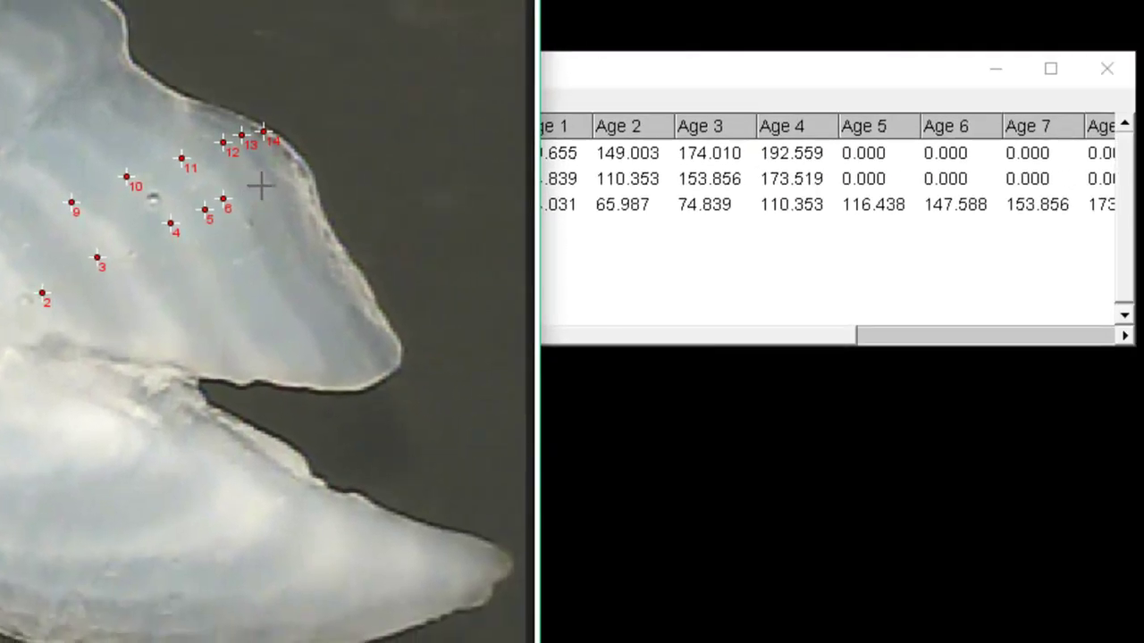
Step: Examine the 0197.bmp row across all age columns of the Results table
left_click(681, 62)
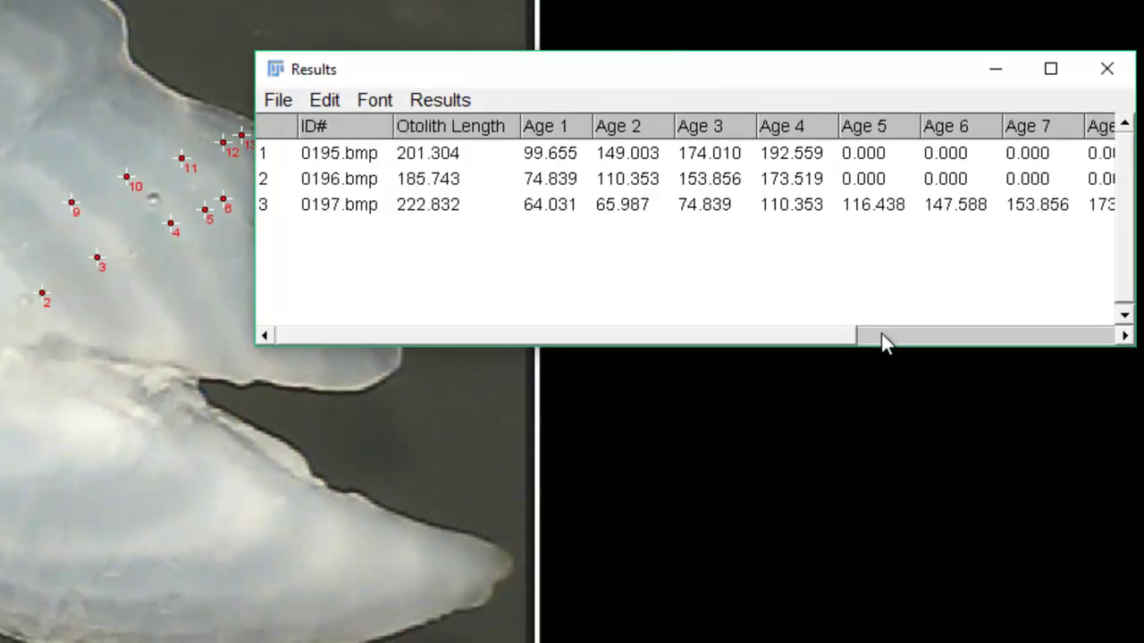
left_click_drag(894, 339, 914, 332)
left_click_drag(806, 342, 599, 342)
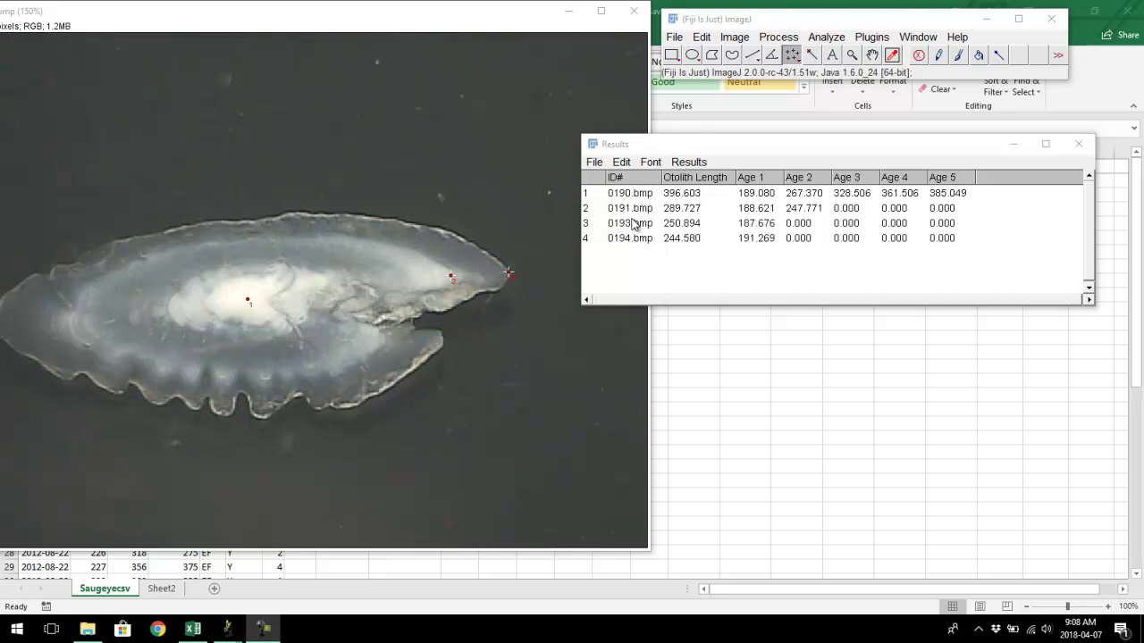
Step: Select all rows of the Results table for 0190.bmp to 0194.bmp and copy them to the clipboard
left_click(666, 146)
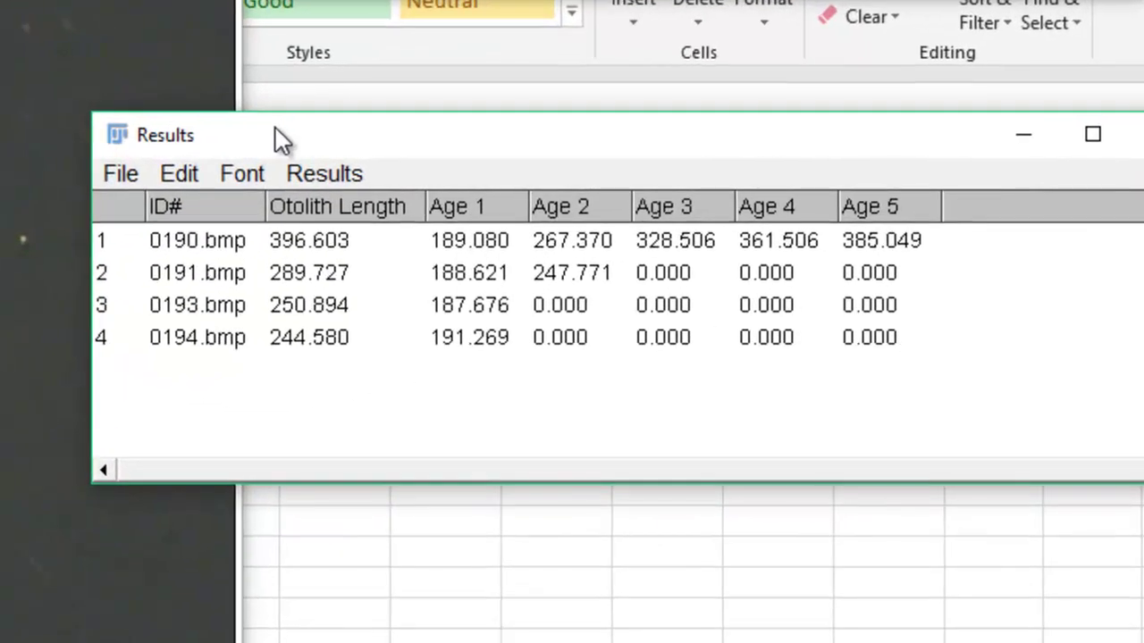
left_click(192, 172)
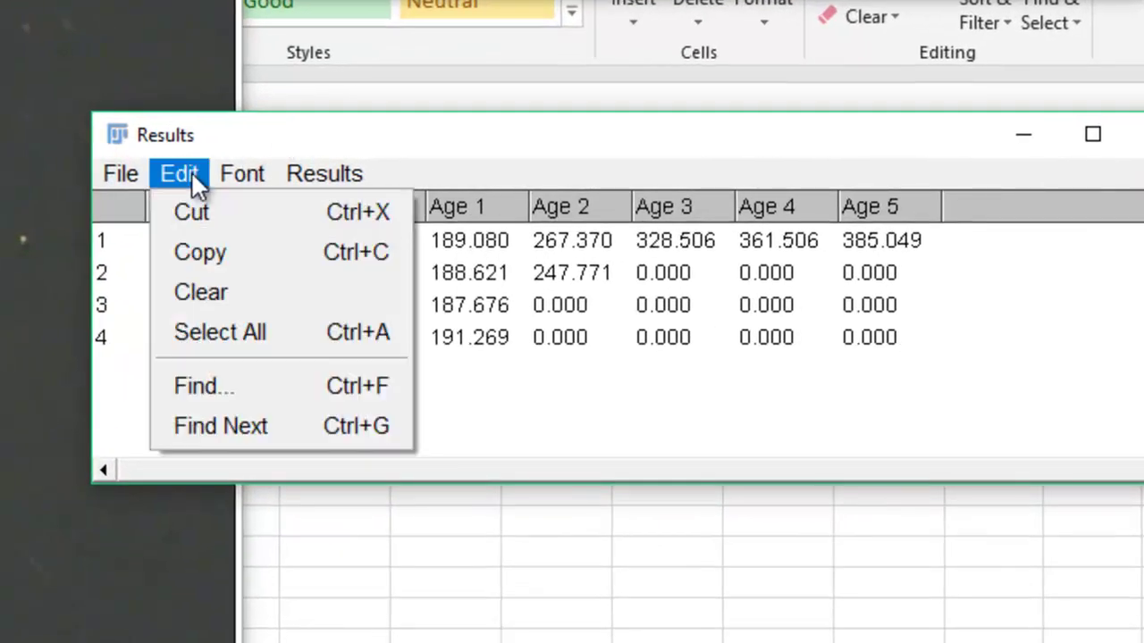
left_click(219, 336)
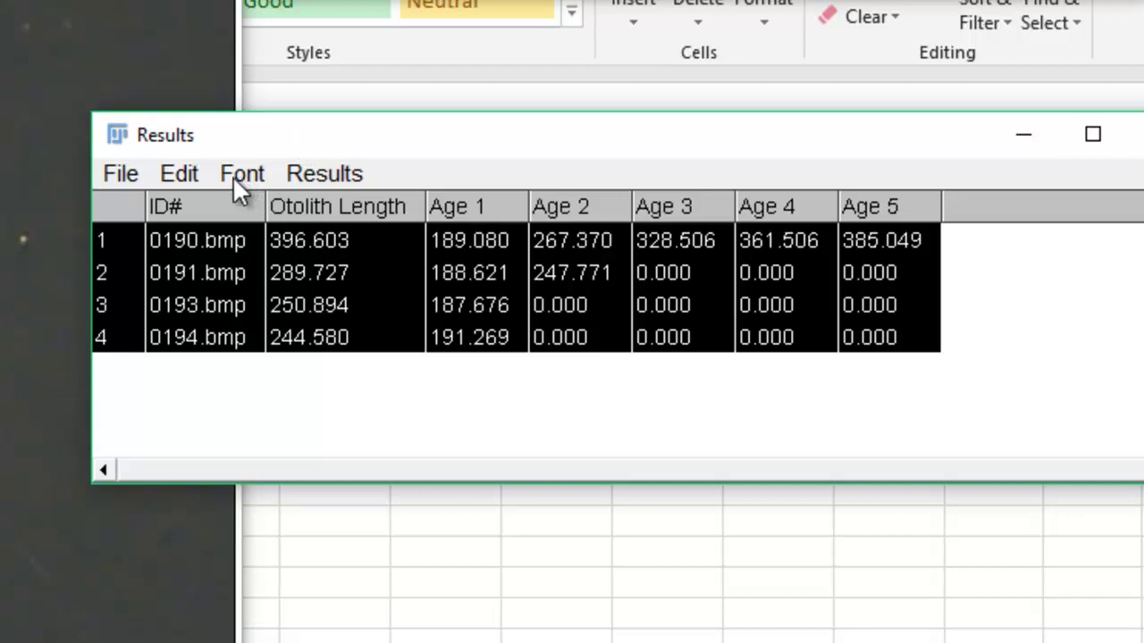
left_click(193, 173)
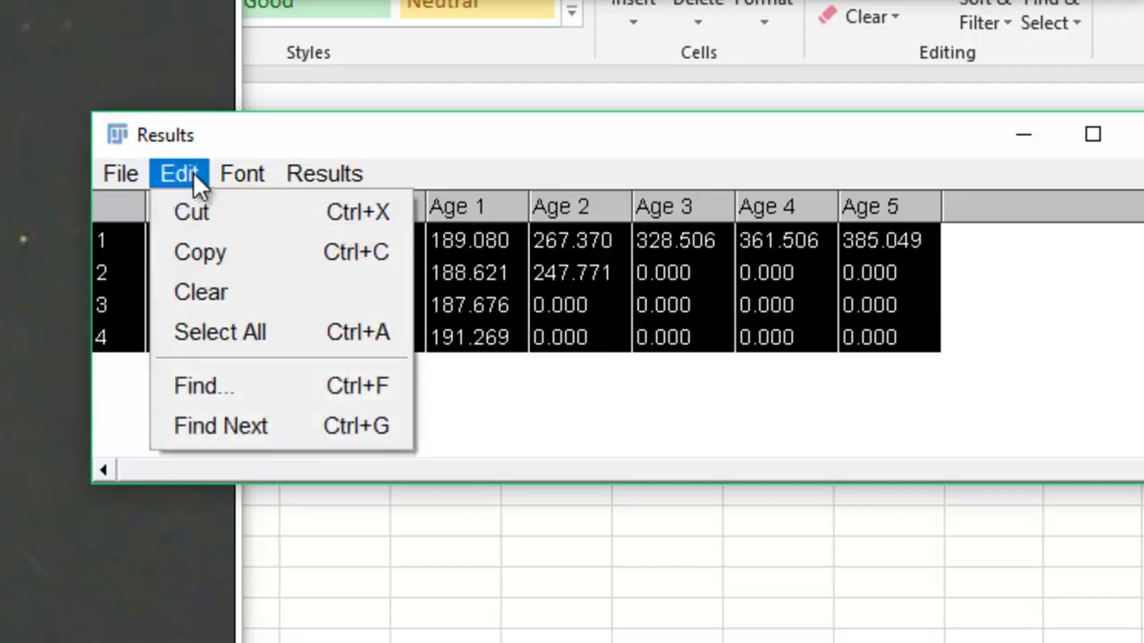
left_click(254, 131)
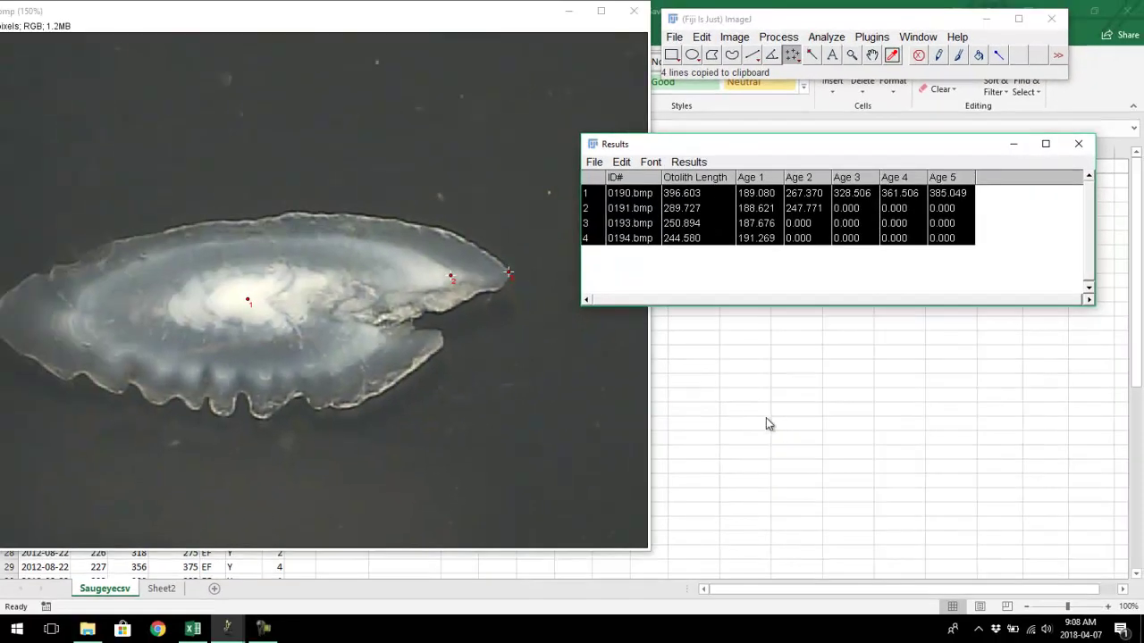
Step: Switch to the Excel workbook, calculate the maximum age of G2:G51 in cell H3 with MAX, and clear that cell again
key("alt+Tab")
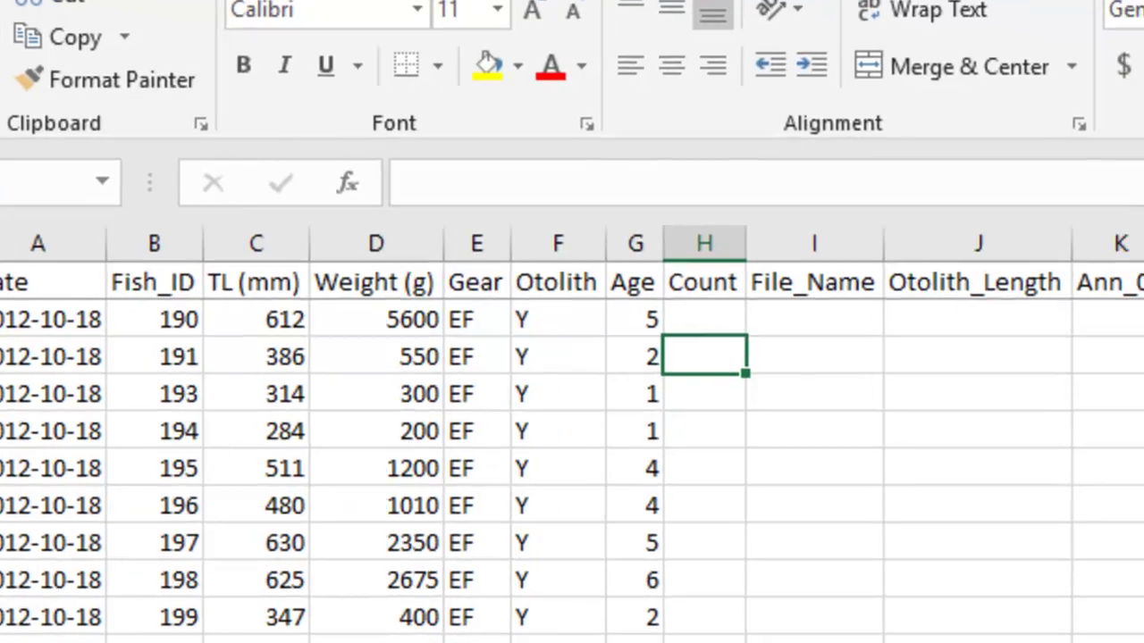
type("=max")
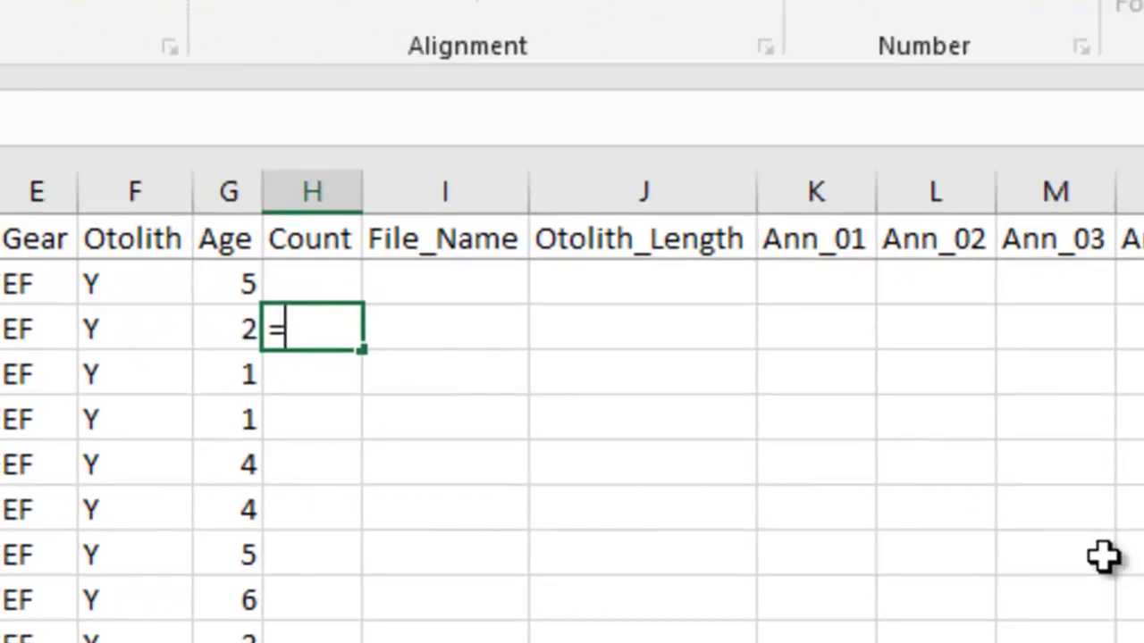
type("(")
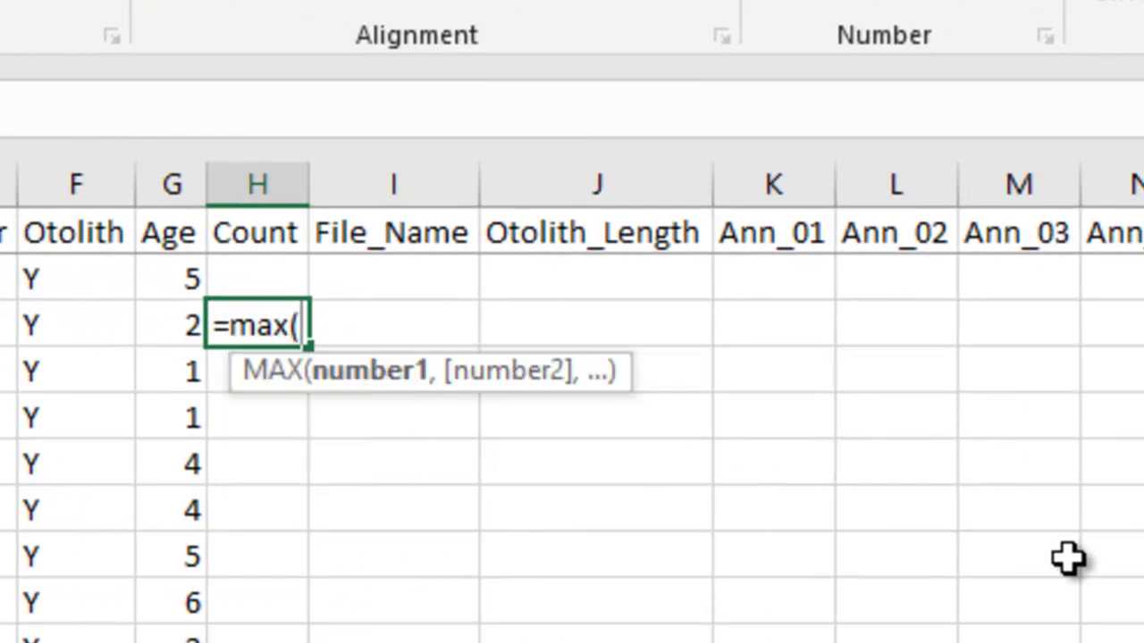
left_click(183, 277)
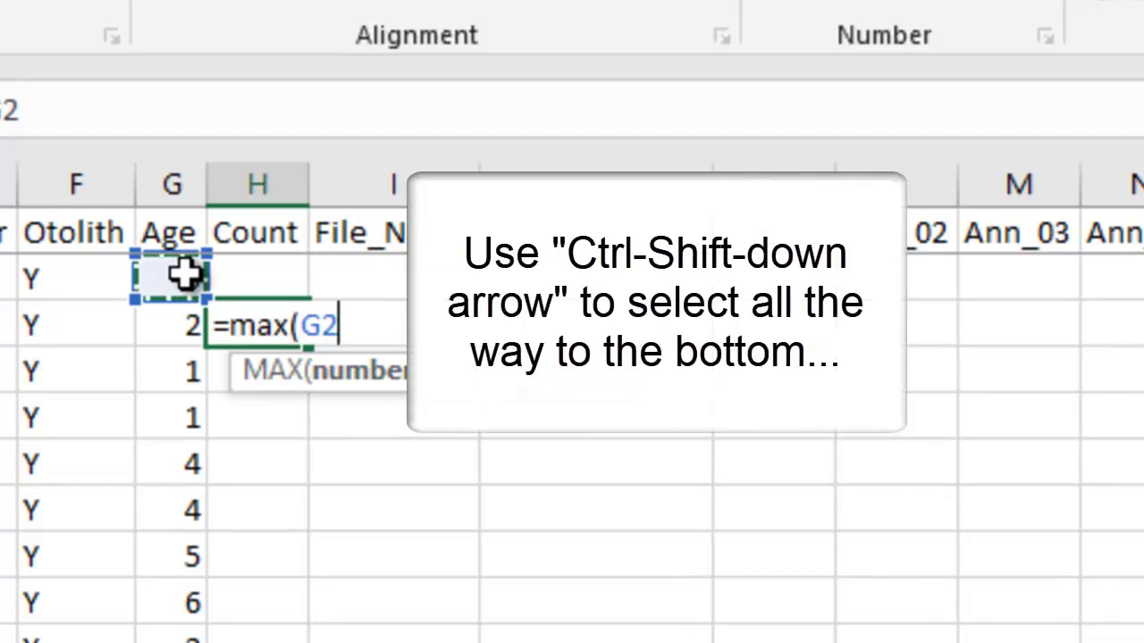
key("ctrl+shift+Down")
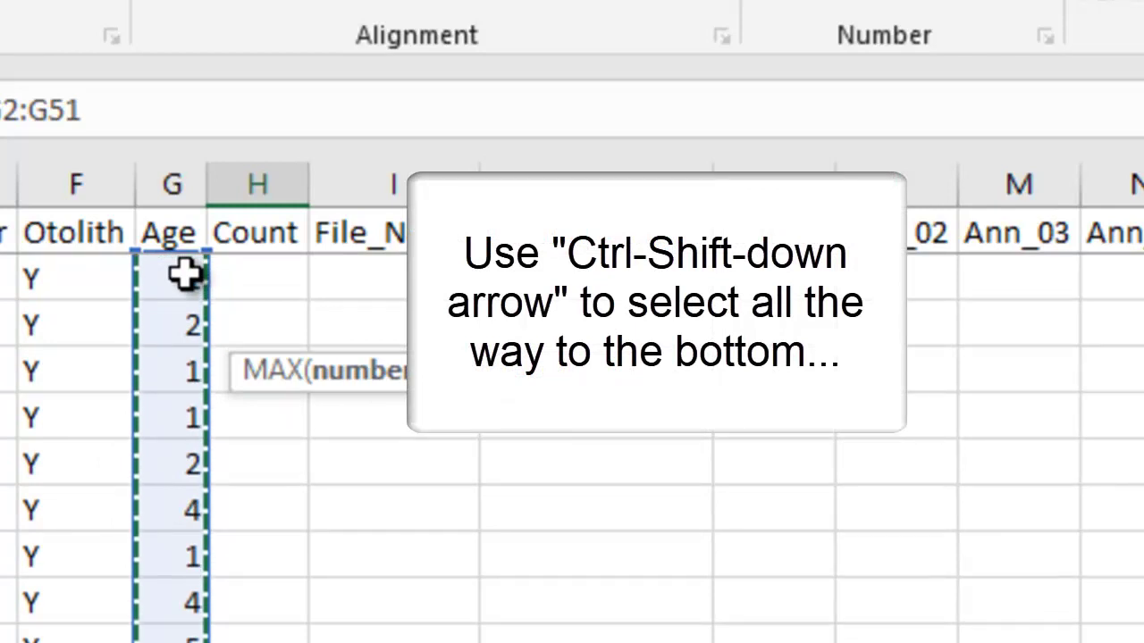
key("Return")
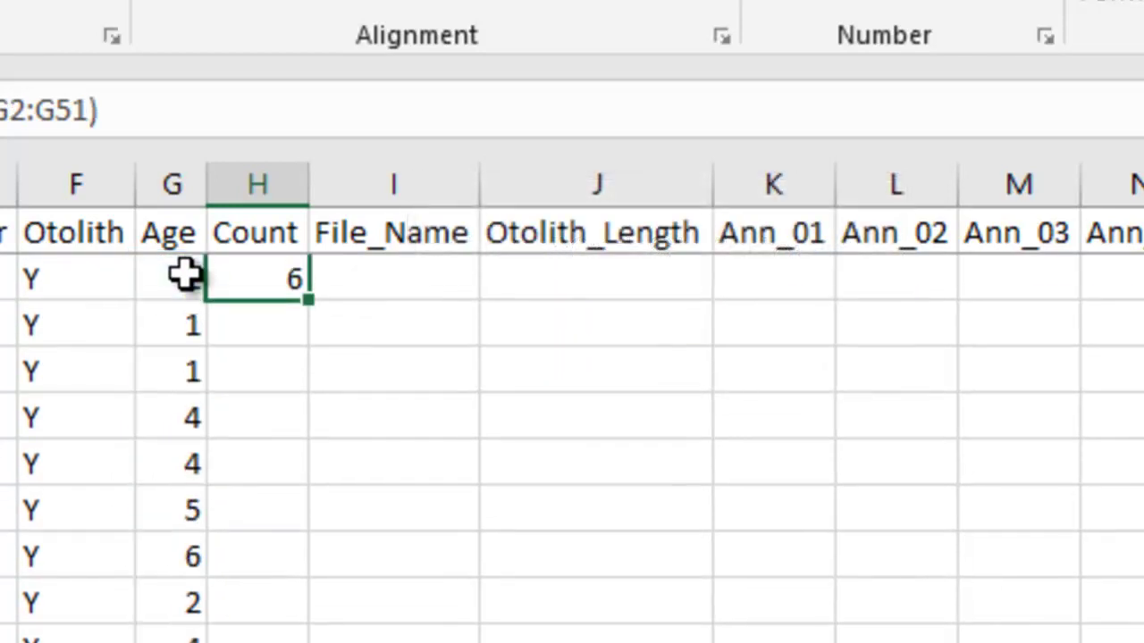
scroll(192, 358, "up", 1)
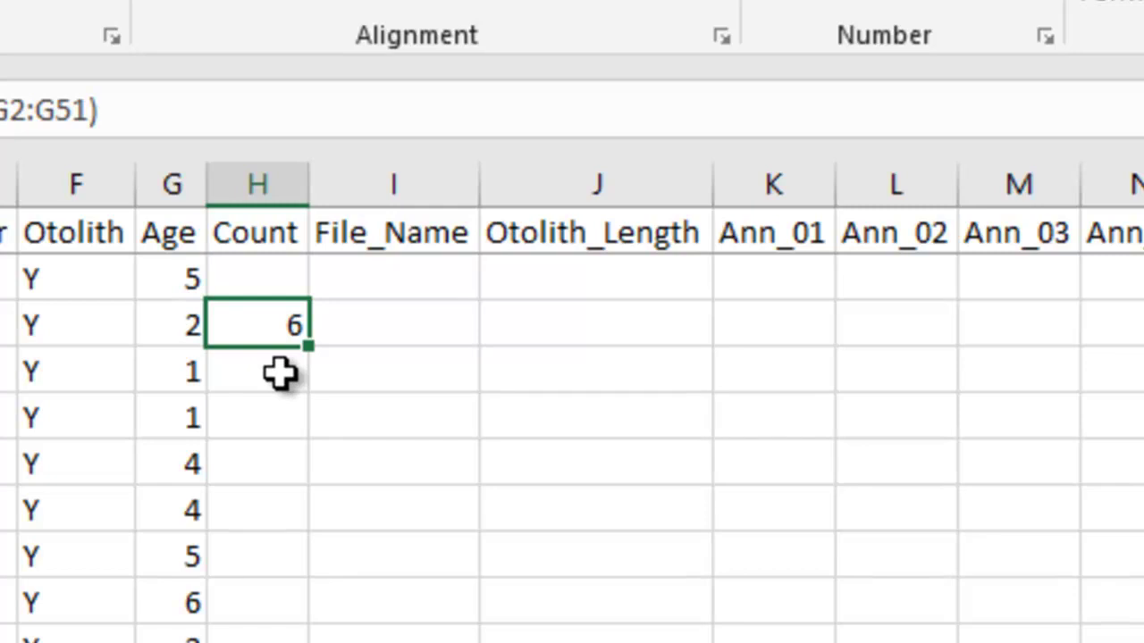
key("Delete")
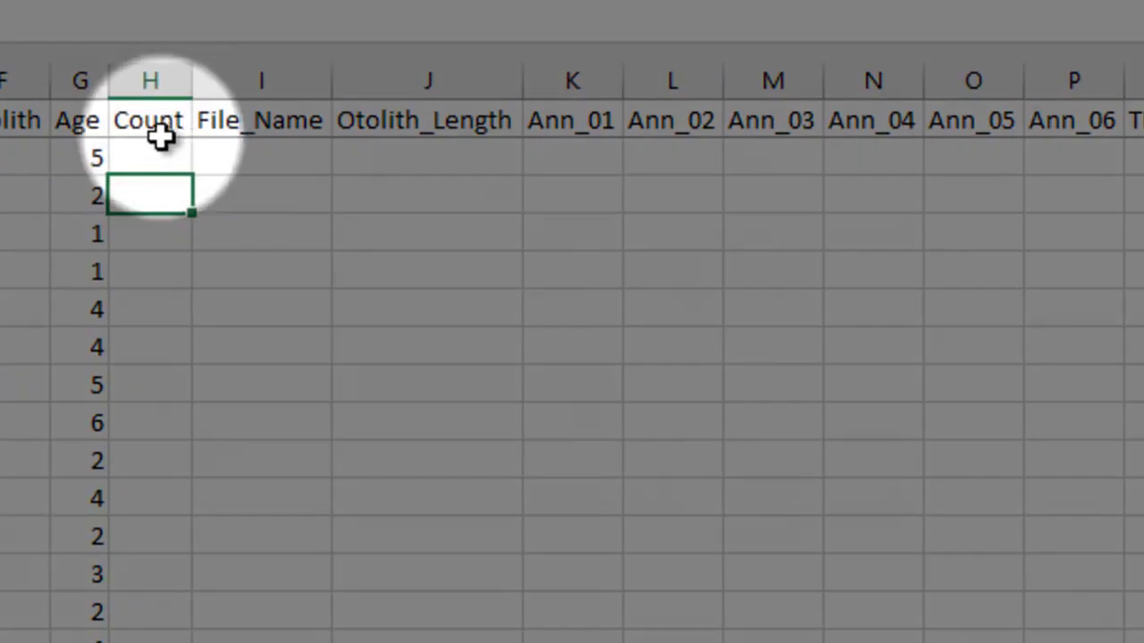
Step: Examine the column headings from Count and File_Name through Ann_06 to TL_06_mm
left_click(152, 78)
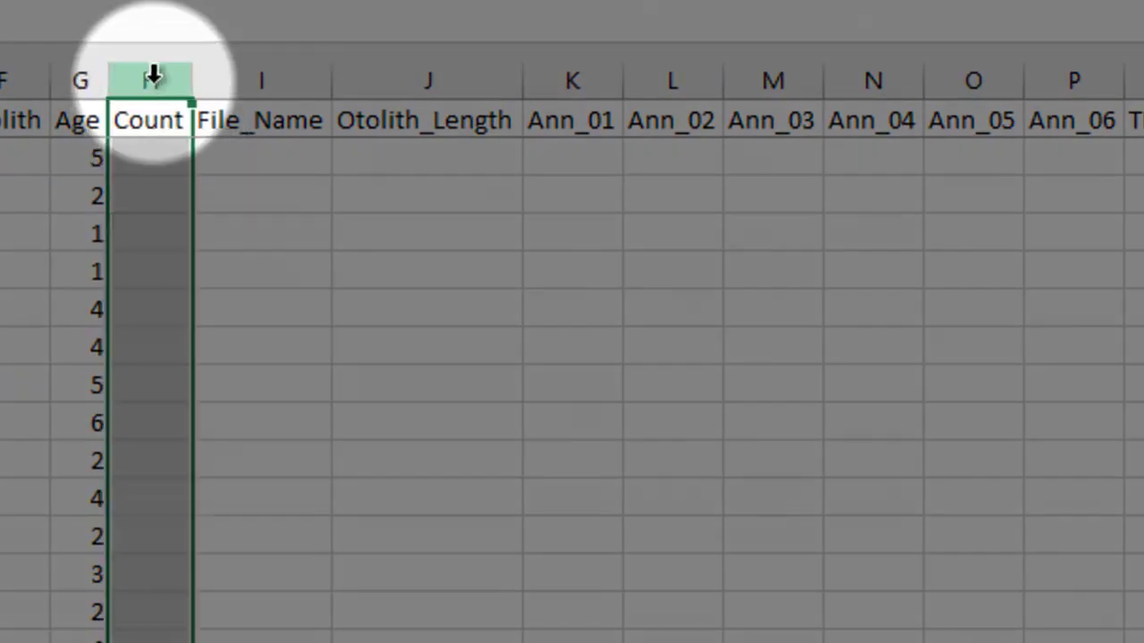
left_click(147, 115)
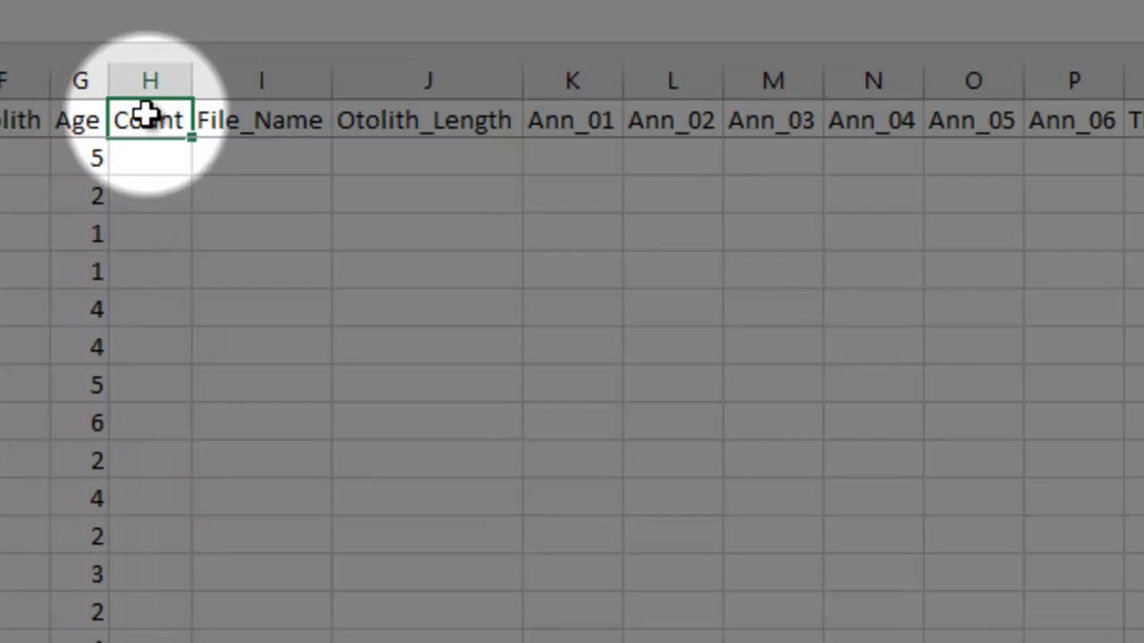
left_click(248, 119)
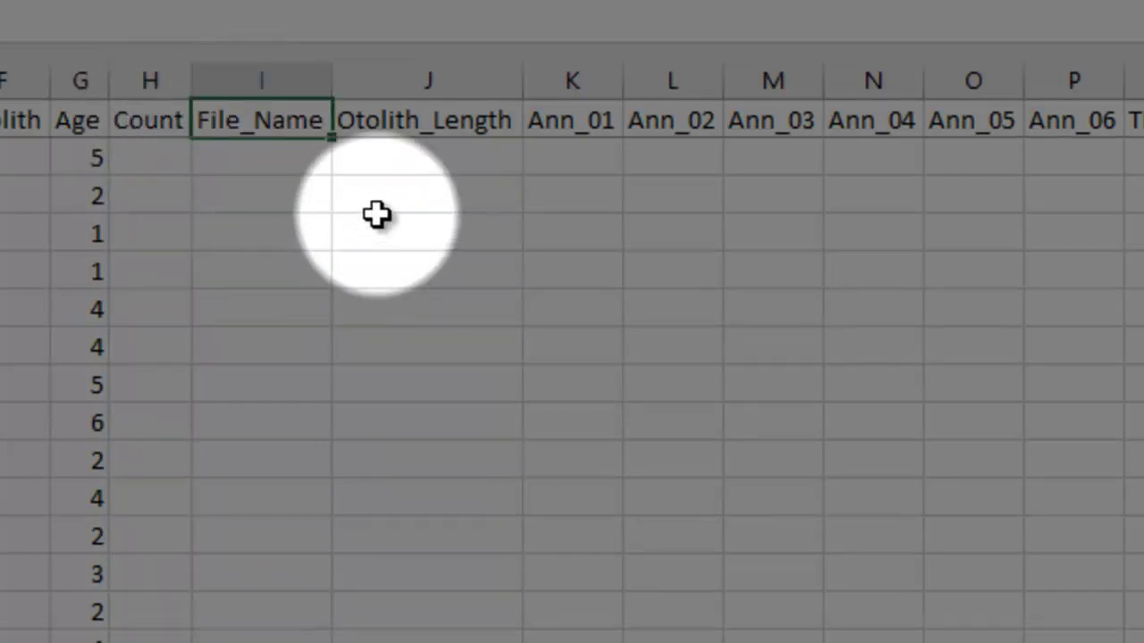
left_click(427, 123)
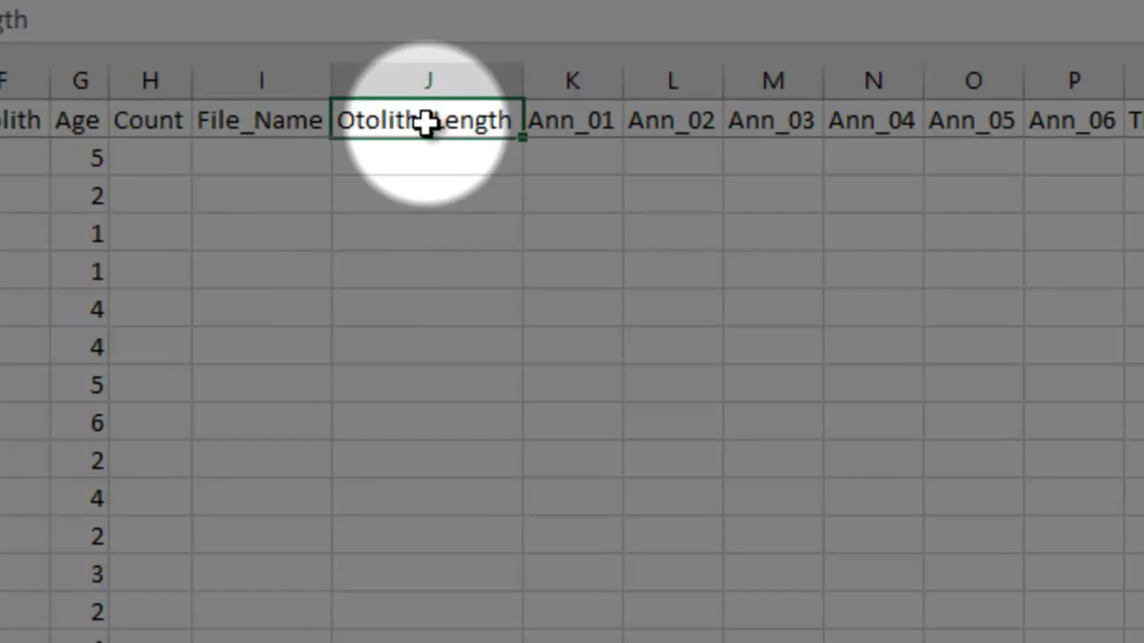
left_click(550, 116)
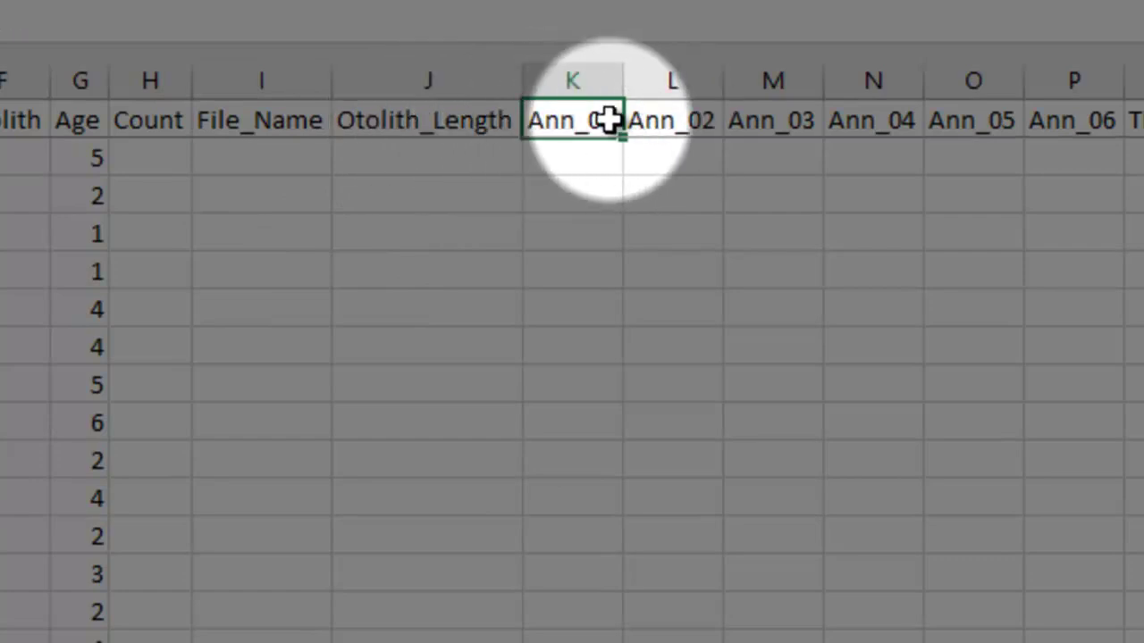
left_click(708, 122)
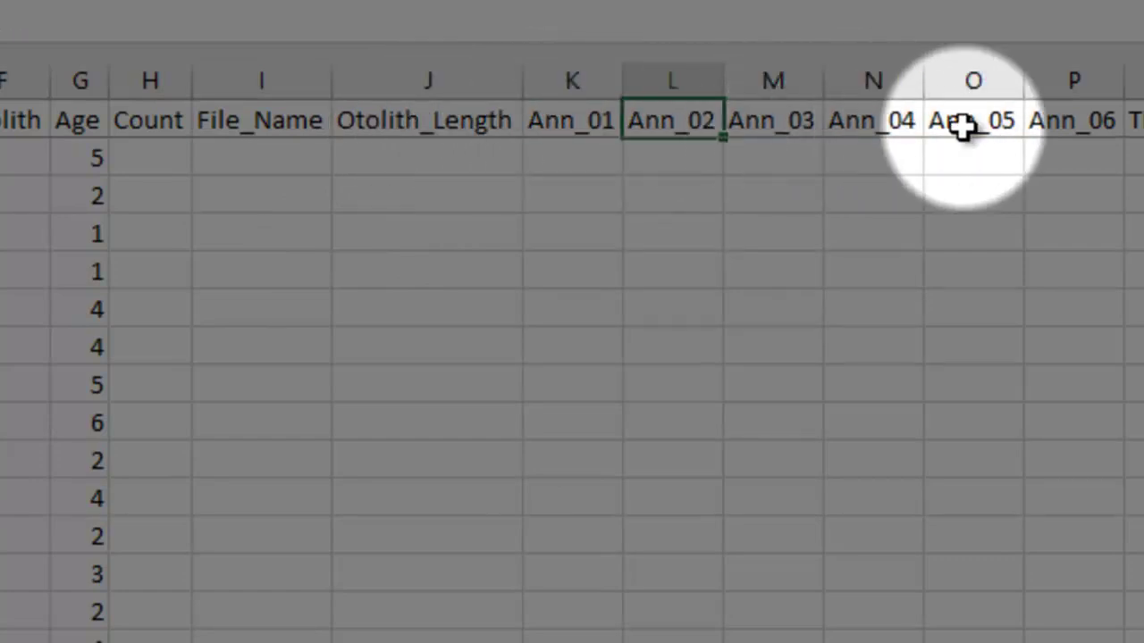
left_click(1065, 112)
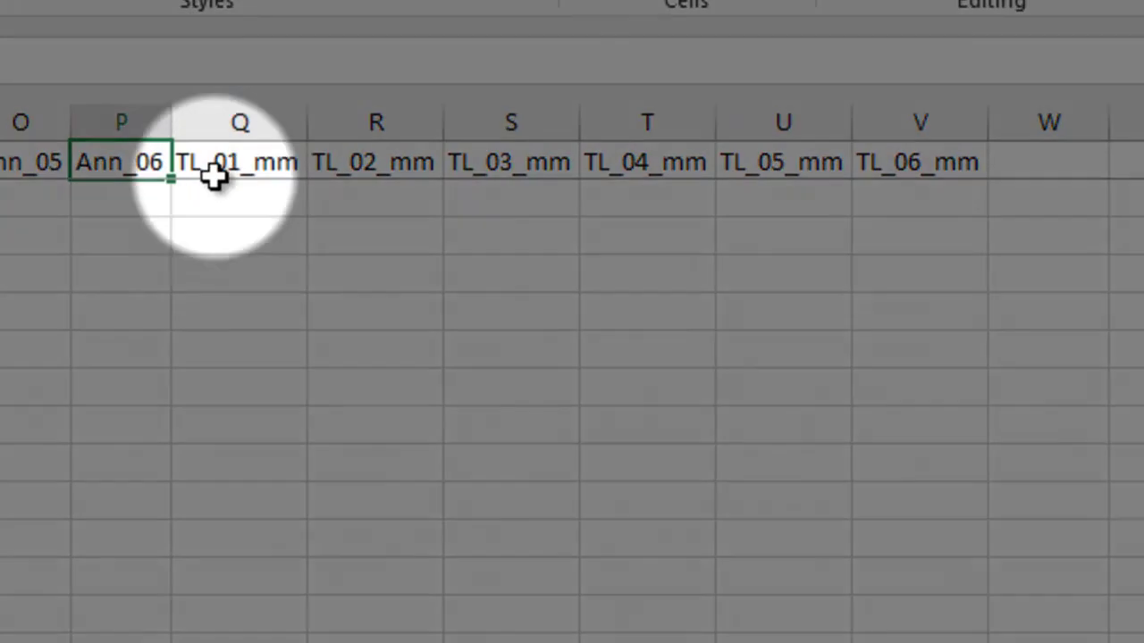
left_click(221, 163)
left_click(404, 163)
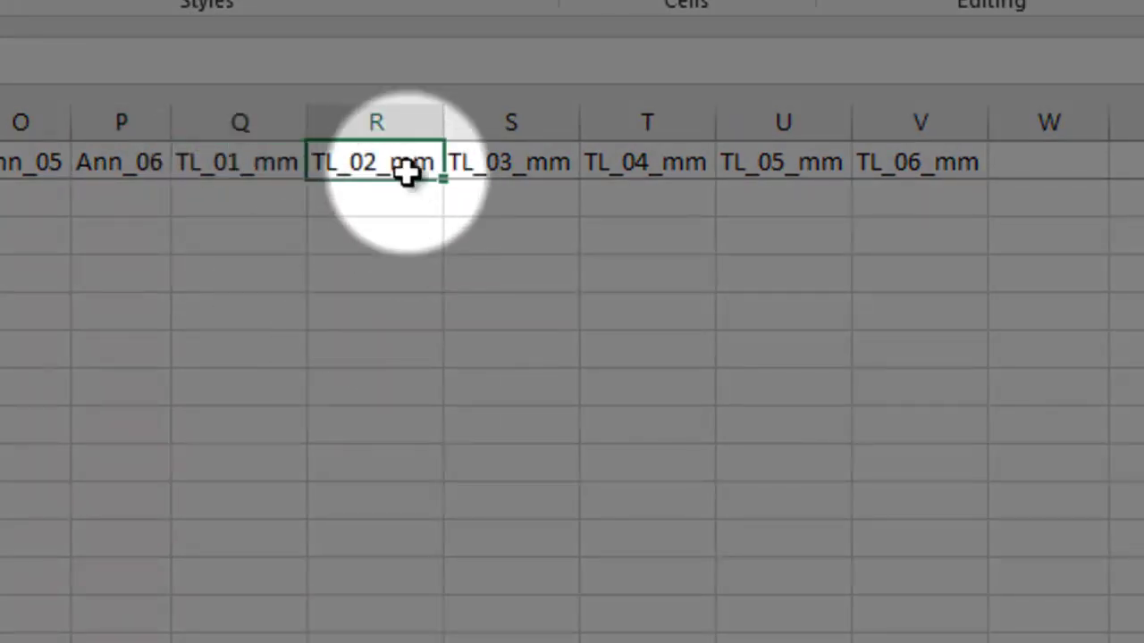
left_click(912, 162)
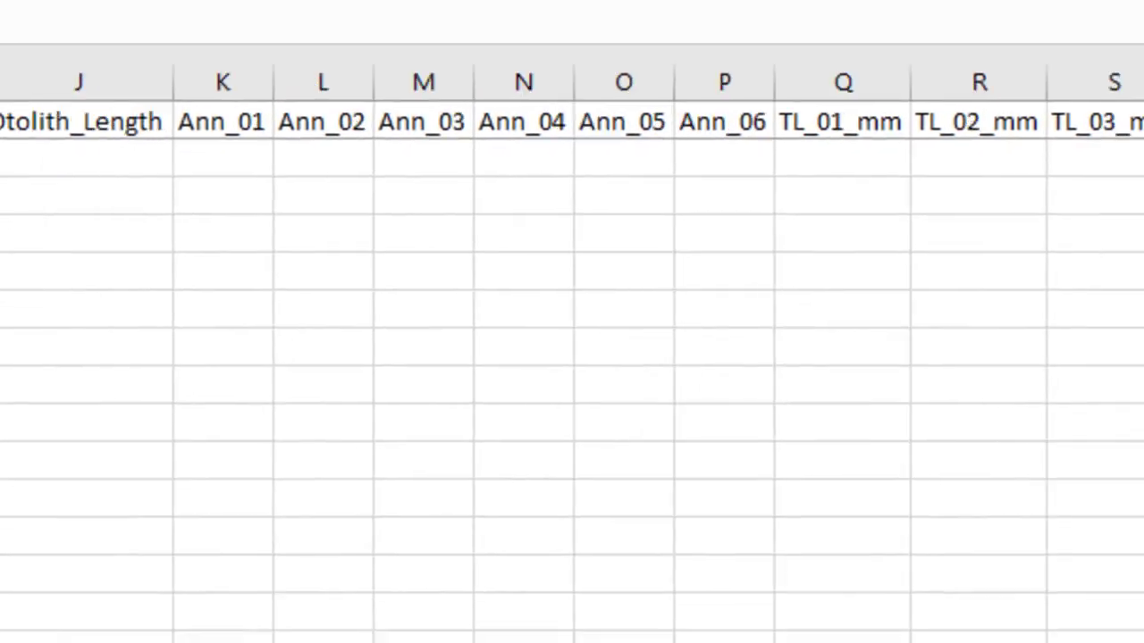
Step: Paste the copied measurement rows for 0190.bmp to 0194.bmp into the sheet, starting at cell H2 under Count
left_click(163, 136)
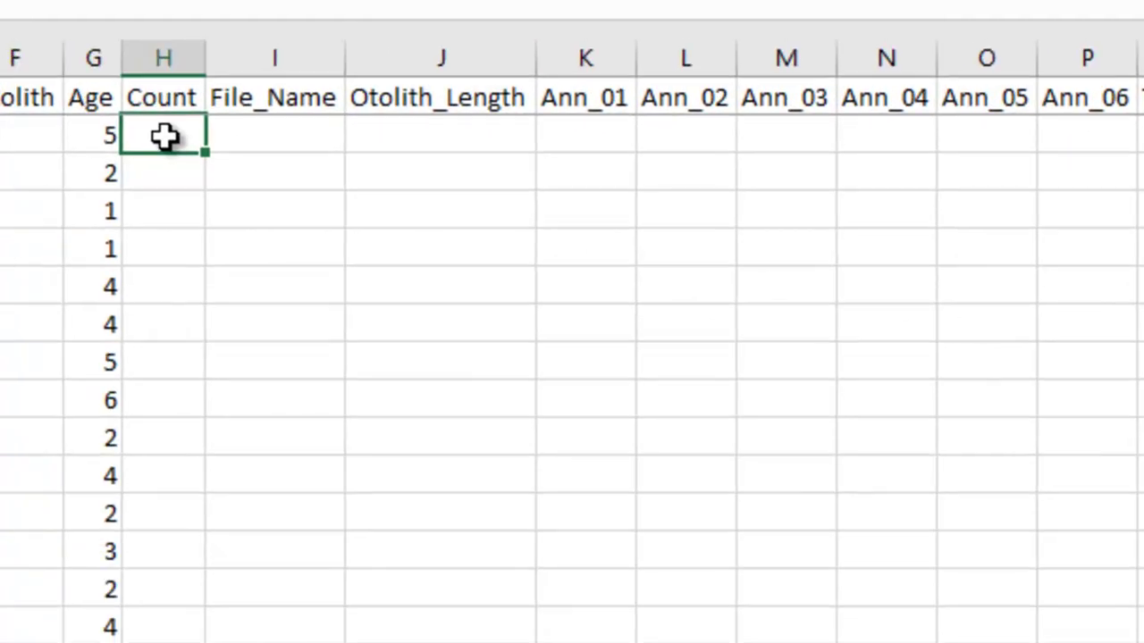
key("ctrl+v")
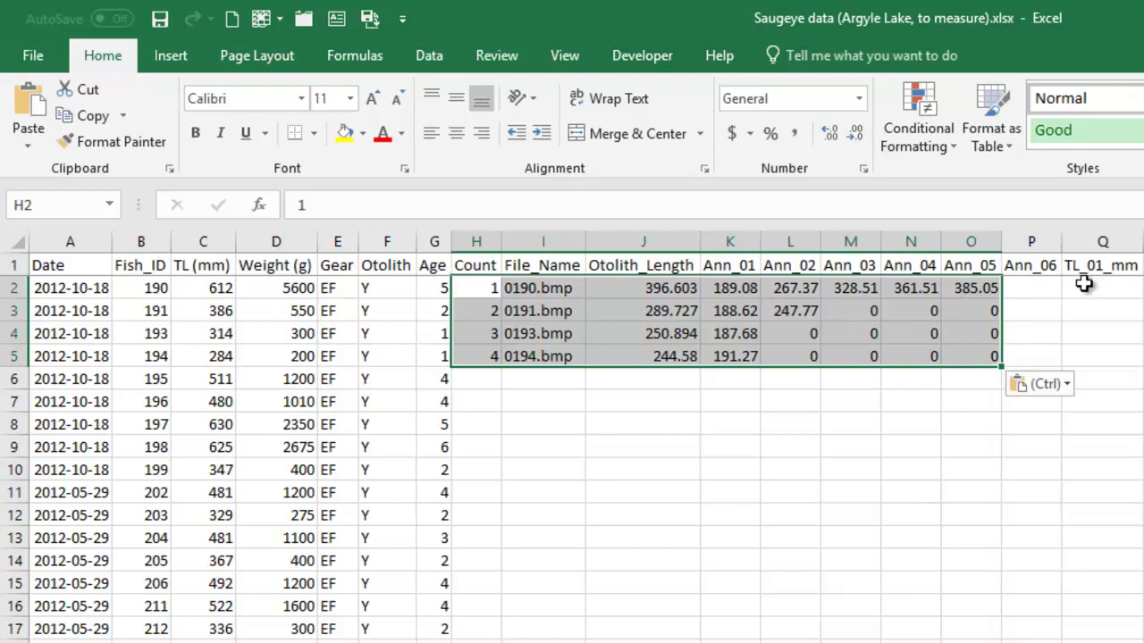
left_click(1015, 328)
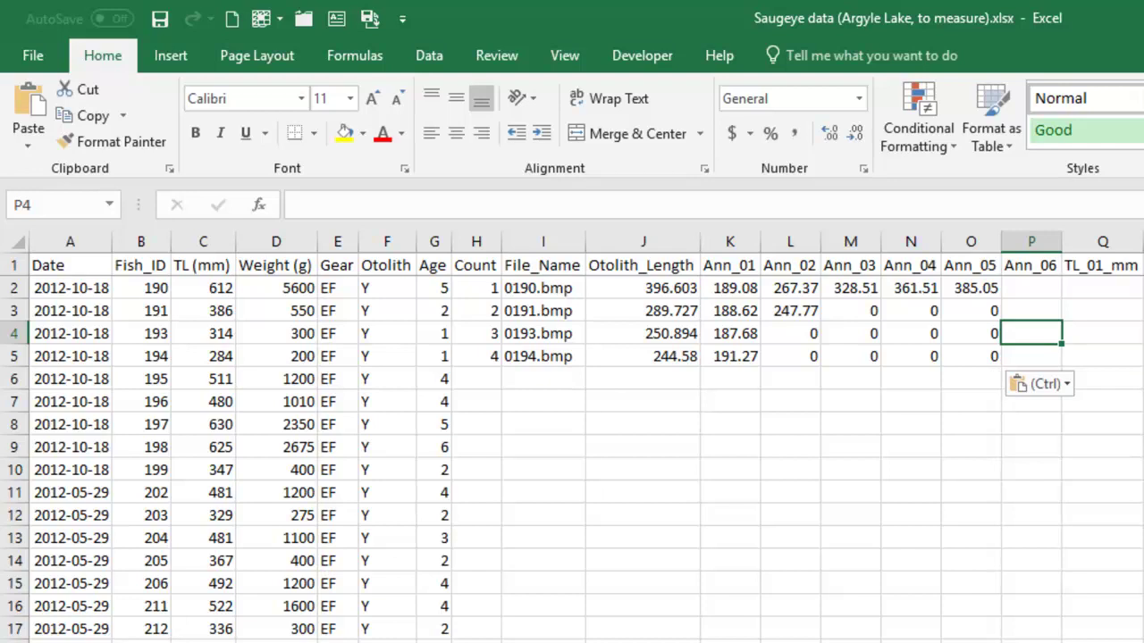
Step: Enter the formula =K2/J2*C2 in cell Q2 under TL_01_mm to back-calculate the fish length at the first annulus
left_click(1102, 288)
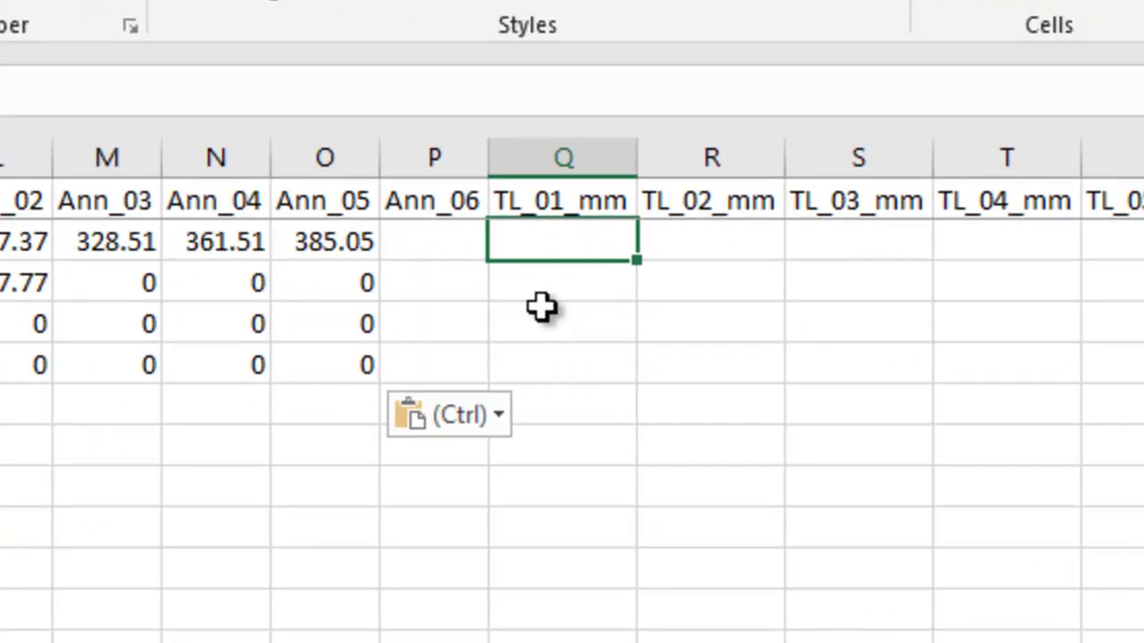
type("=")
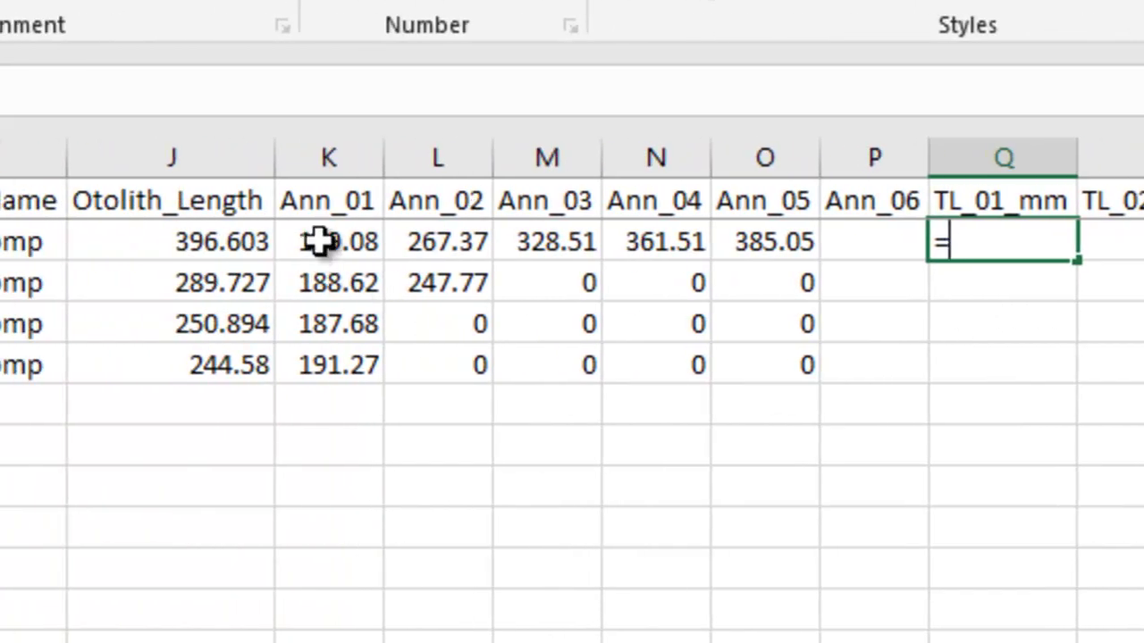
left_click(319, 241)
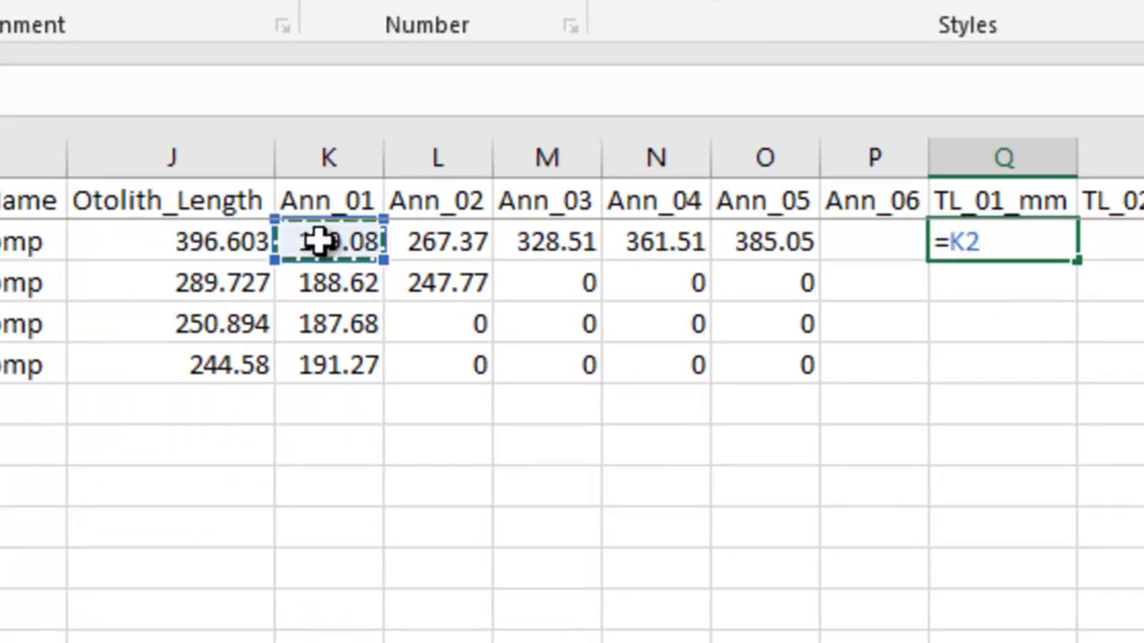
type("/")
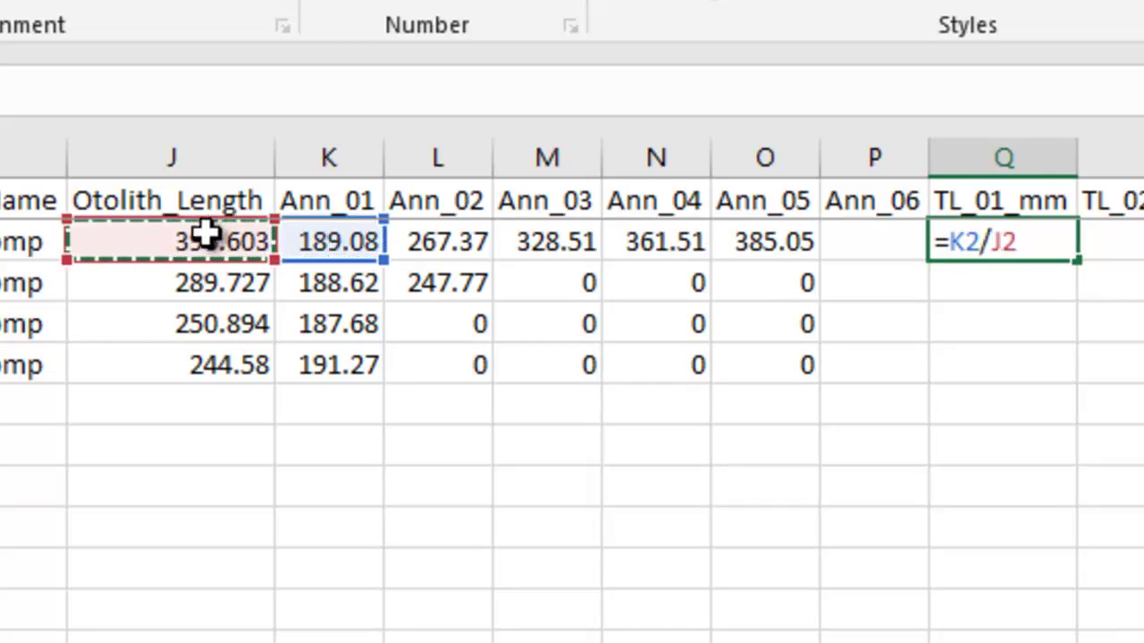
type("*")
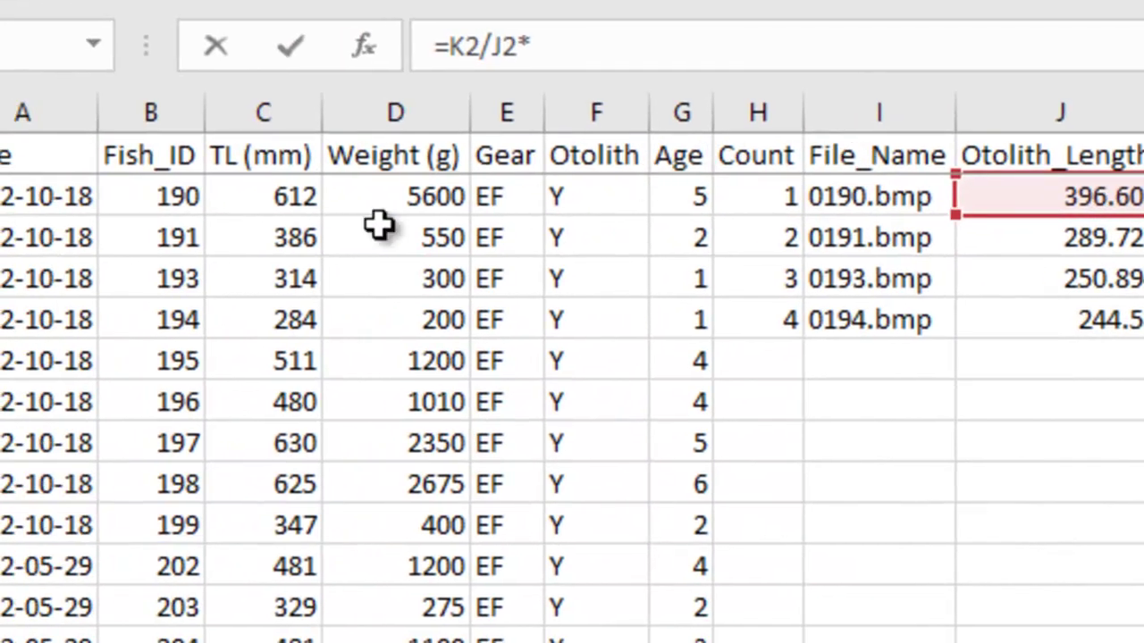
left_click(202, 194)
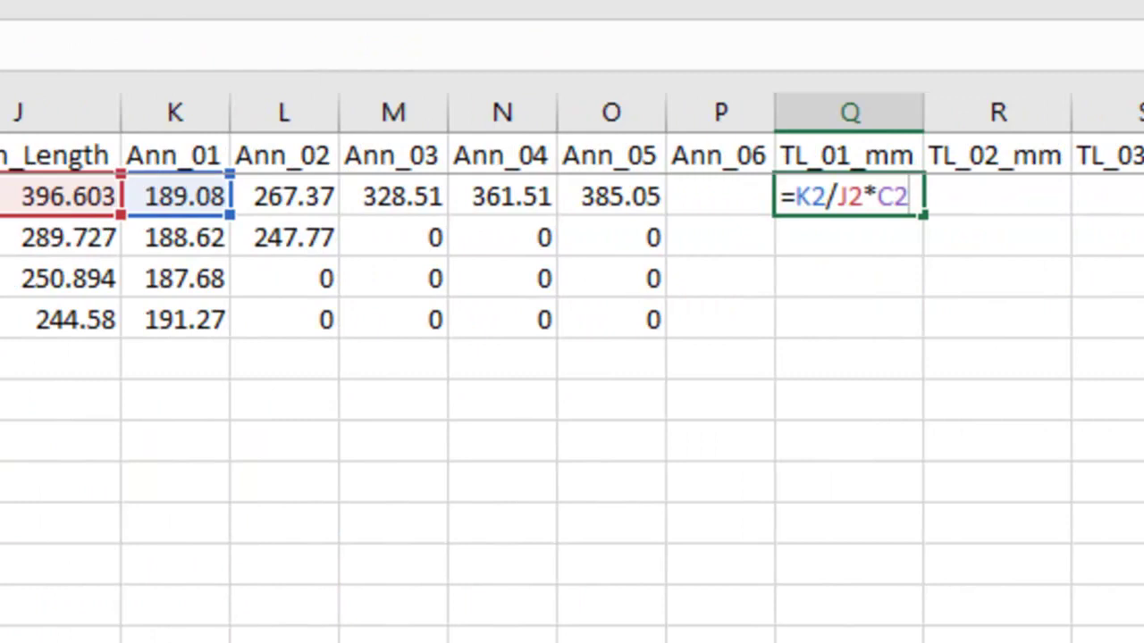
key("ctrl+Return")
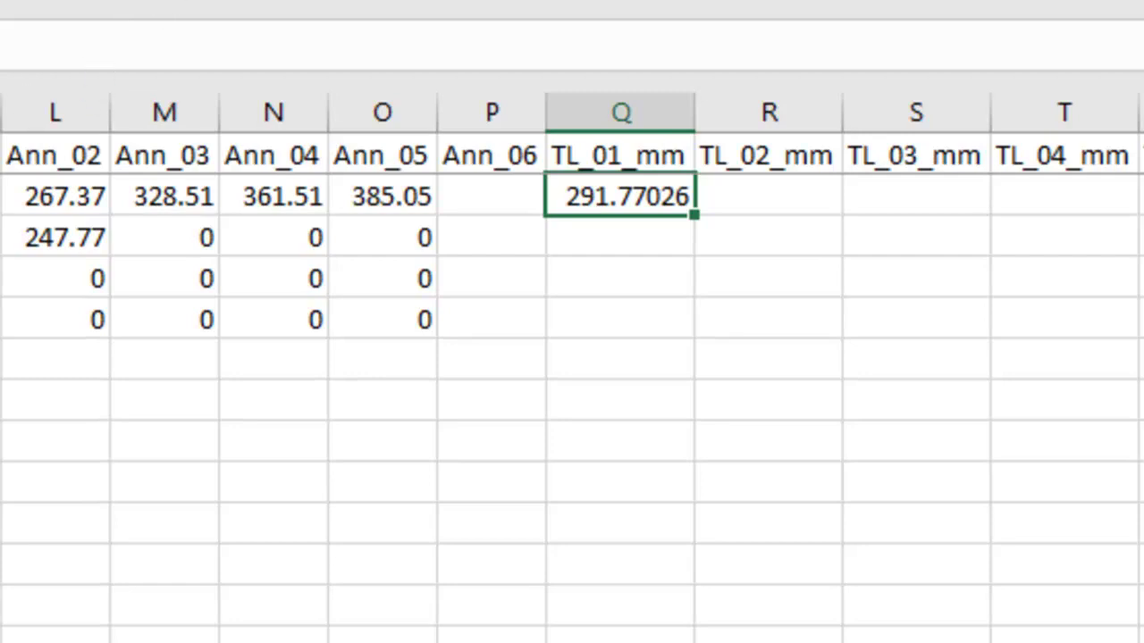
Step: Reduce the number format of cell Q2 to one decimal place
key("alt+h")
key("9")
key("alt+h")
key("9")
key("alt+h")
key("9")
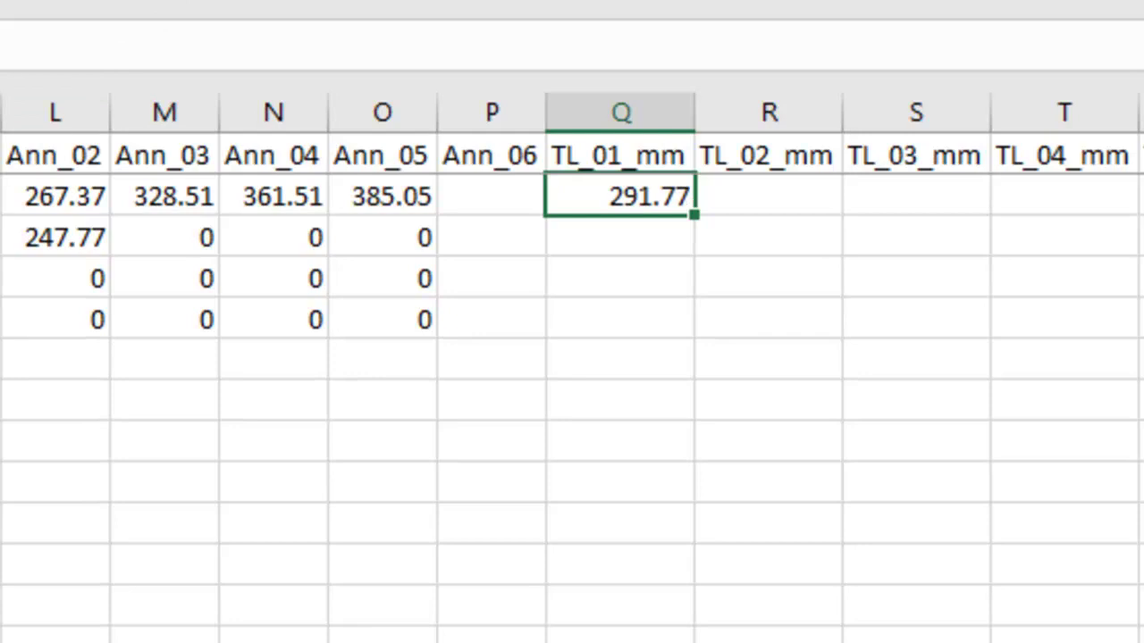
key("alt+h")
key("9")
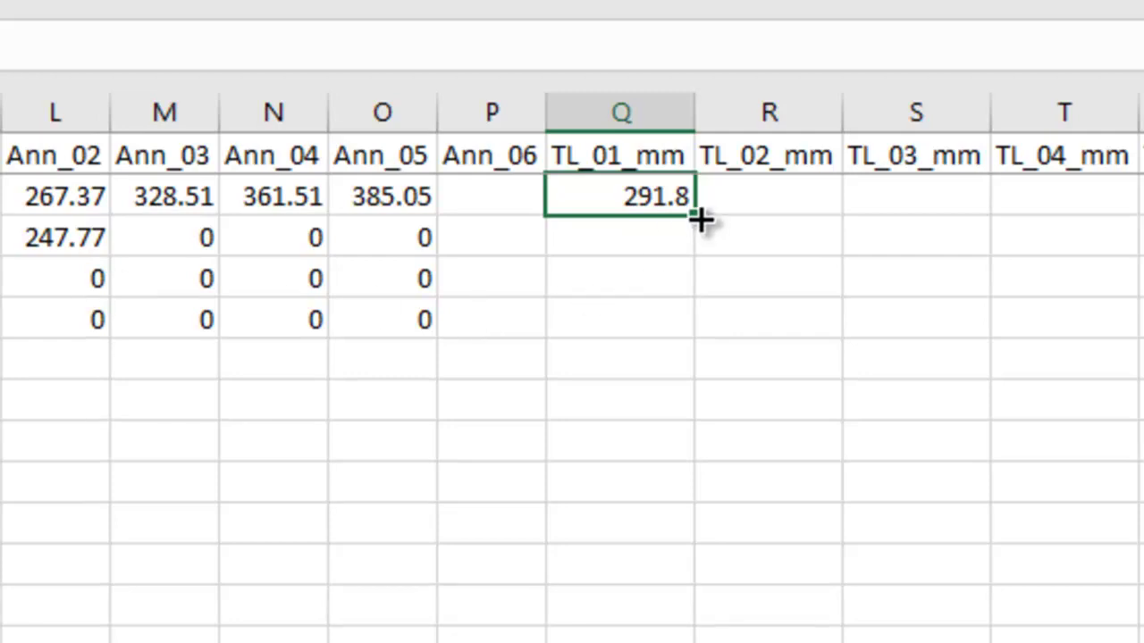
Step: Try to fill the relative formula from Q2 across to V2, and clear the copied formulas from R2:V2
left_click_drag(700, 220, 1143, 218)
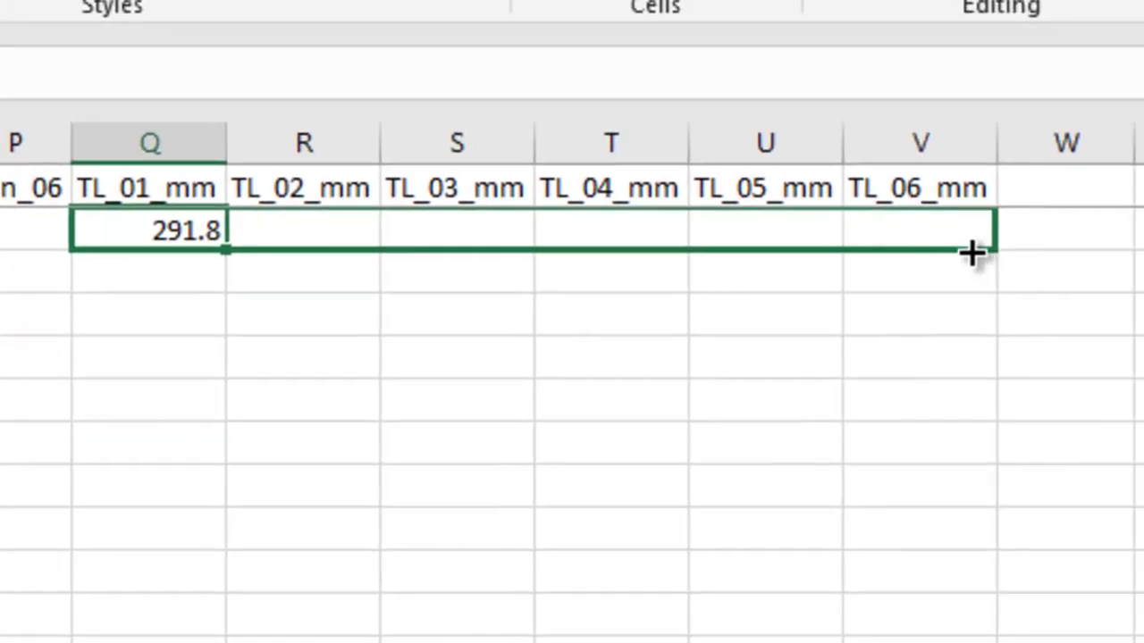
left_click_drag(972, 252, 977, 247)
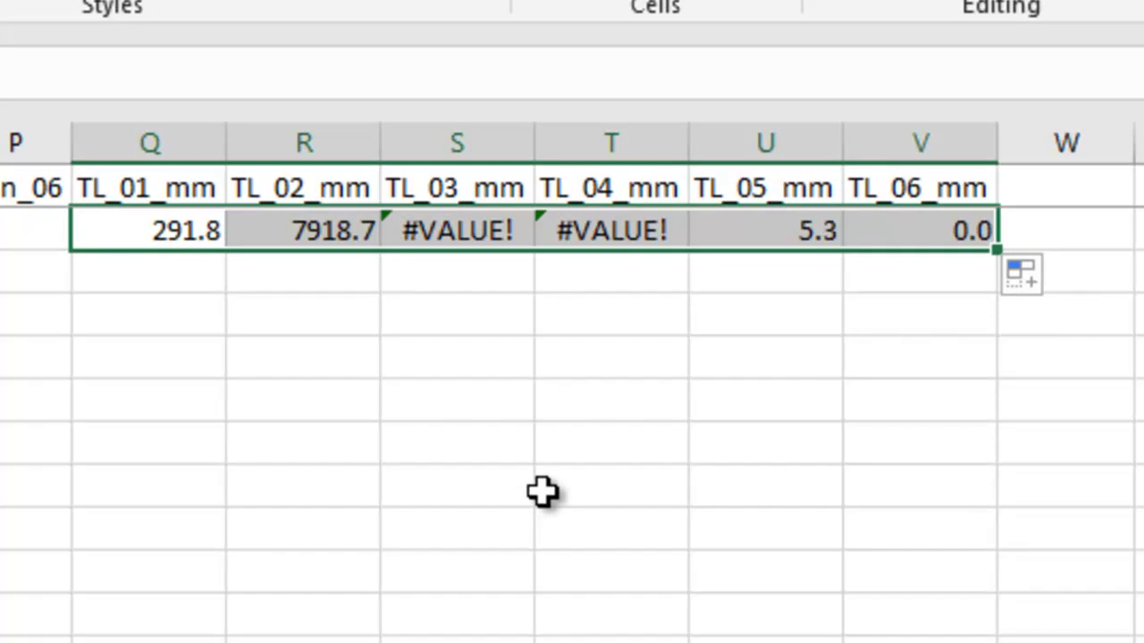
left_click(275, 229)
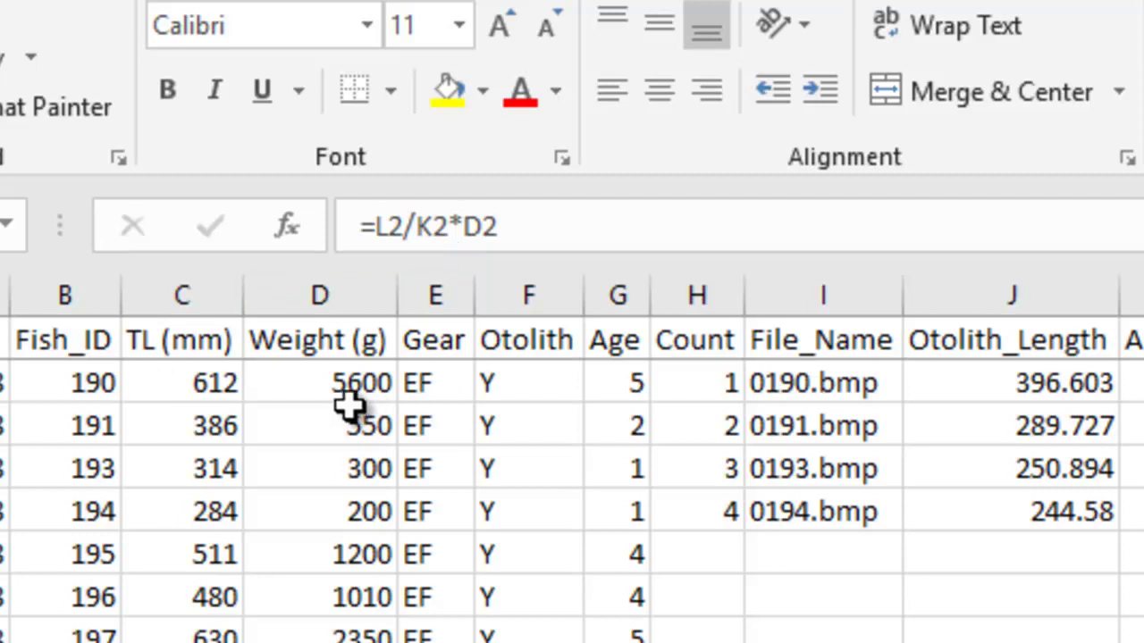
key("Right")
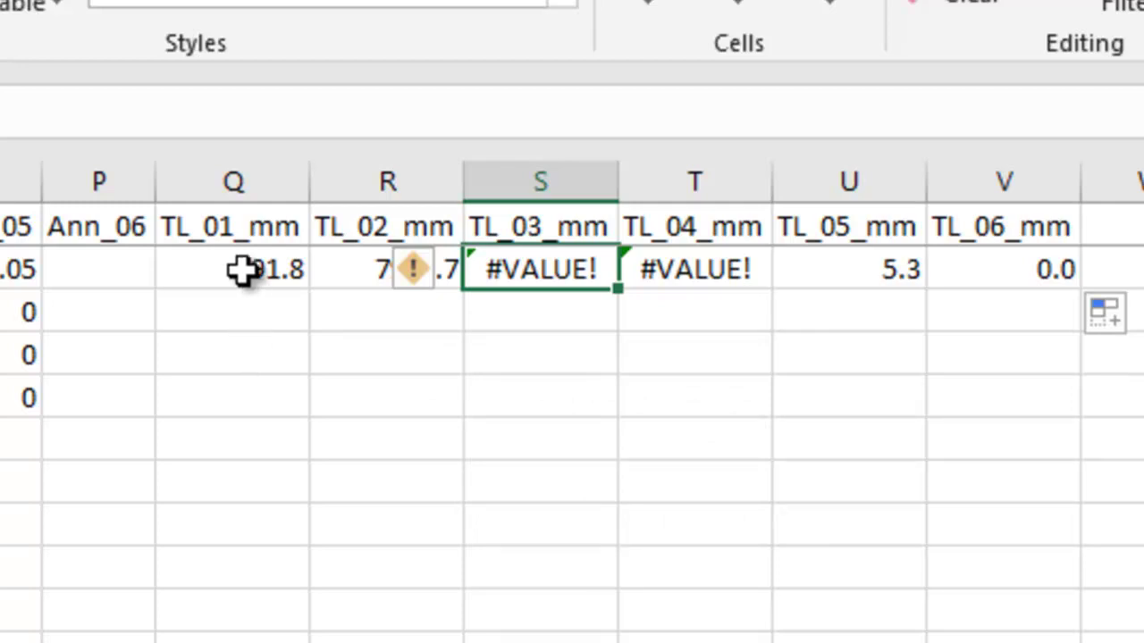
left_click_drag(379, 264, 1039, 258)
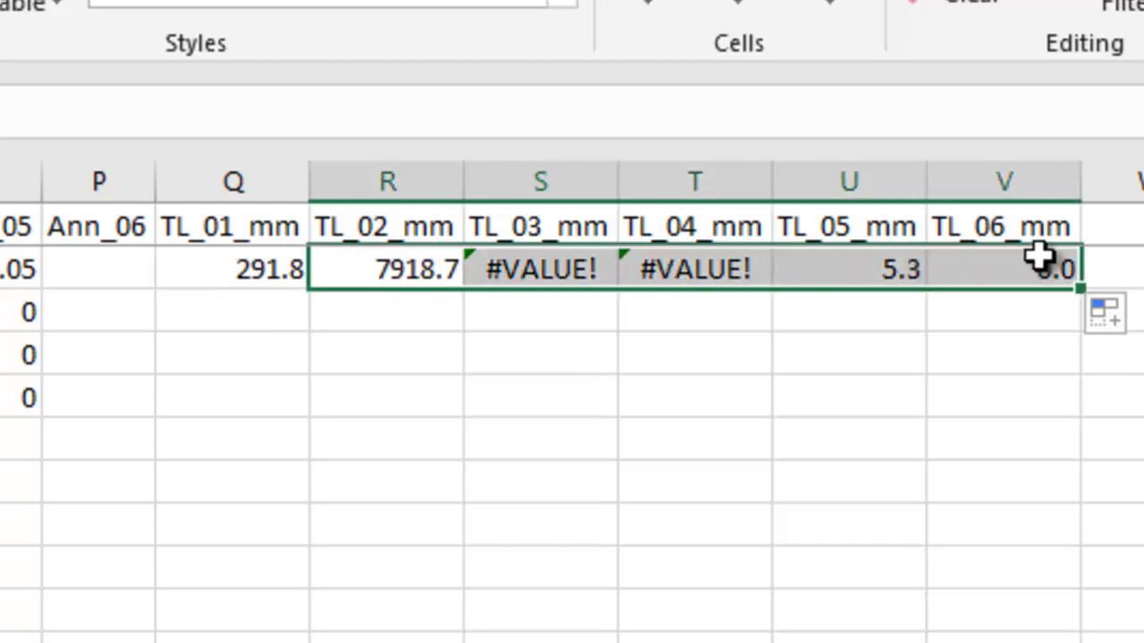
key("Delete")
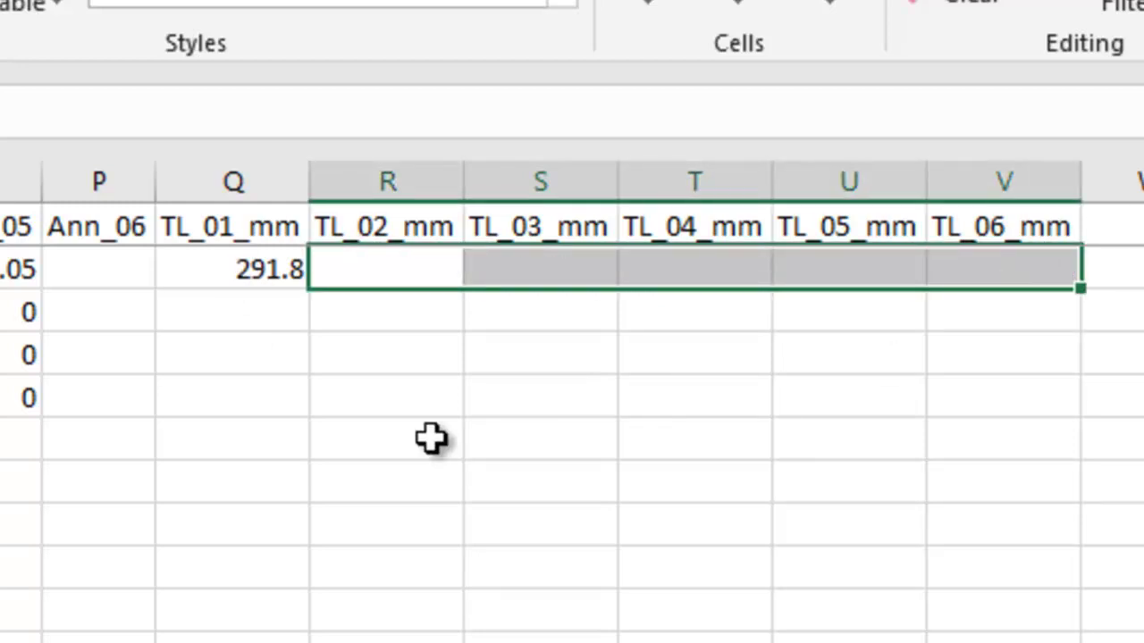
Step: Lock the otolith length and total length columns in the Q2 formula, making it =K2/$J2*$C2
left_click(239, 270)
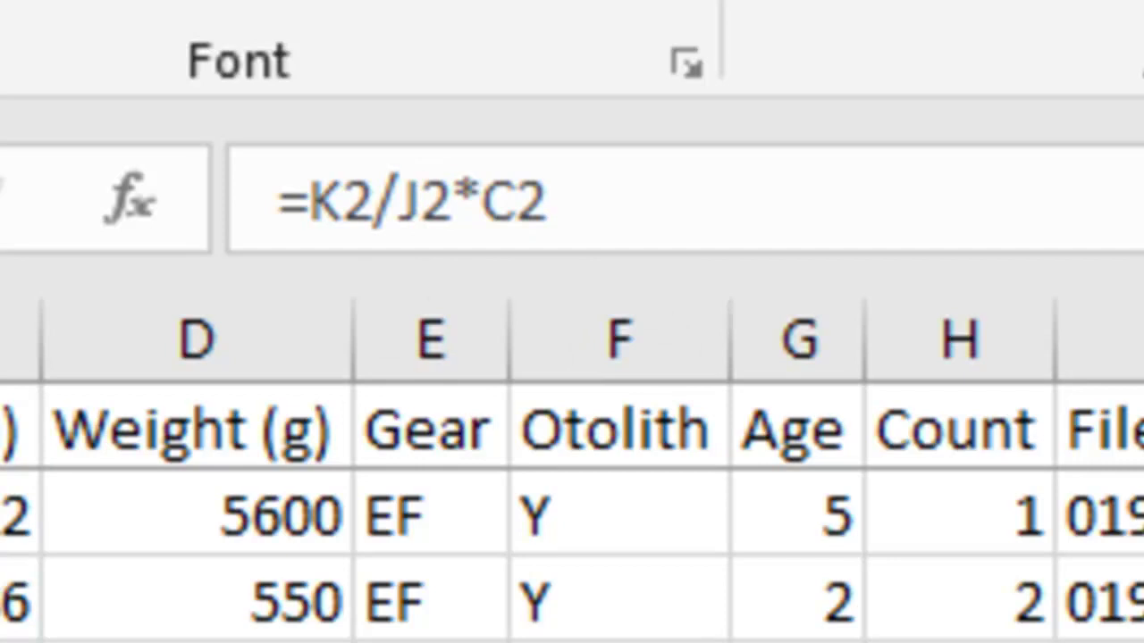
left_click(402, 192)
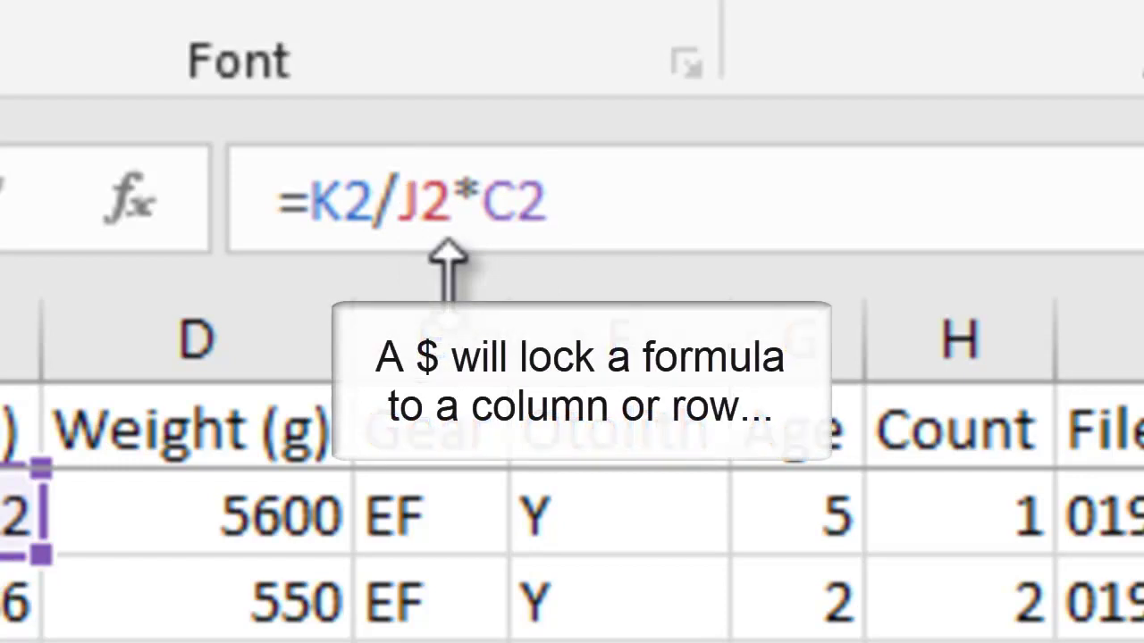
type("$")
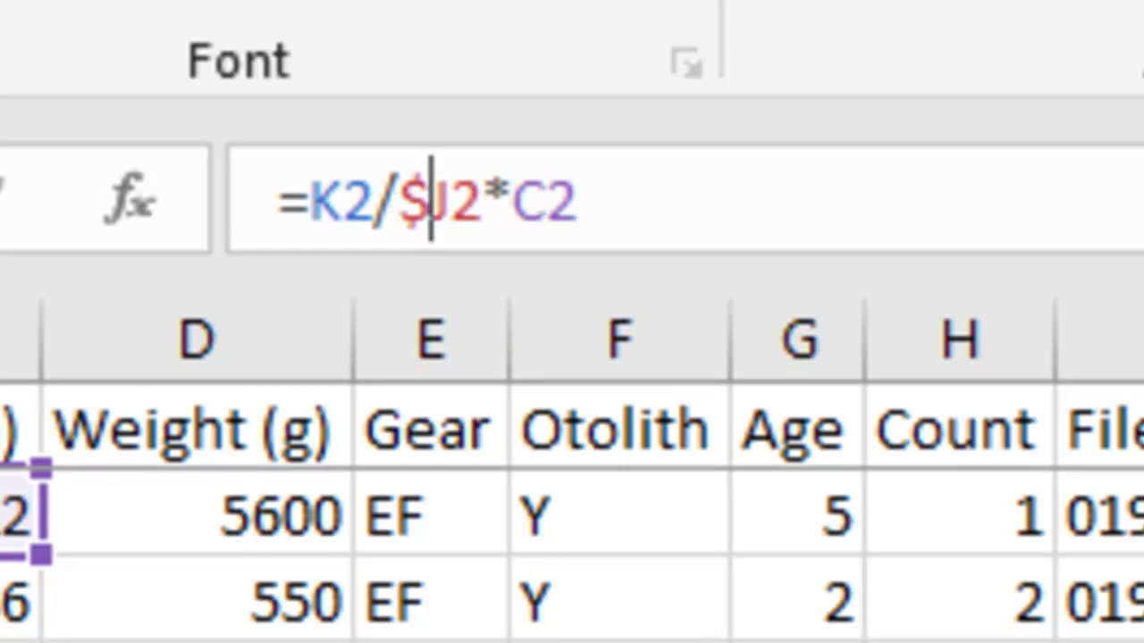
left_click(511, 194)
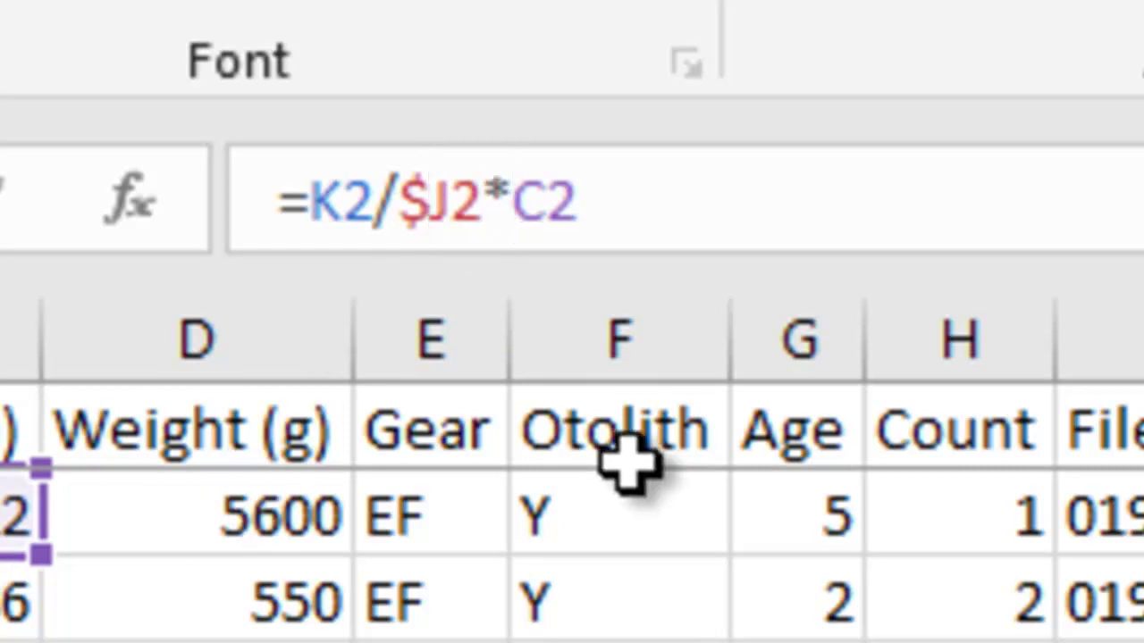
type("$")
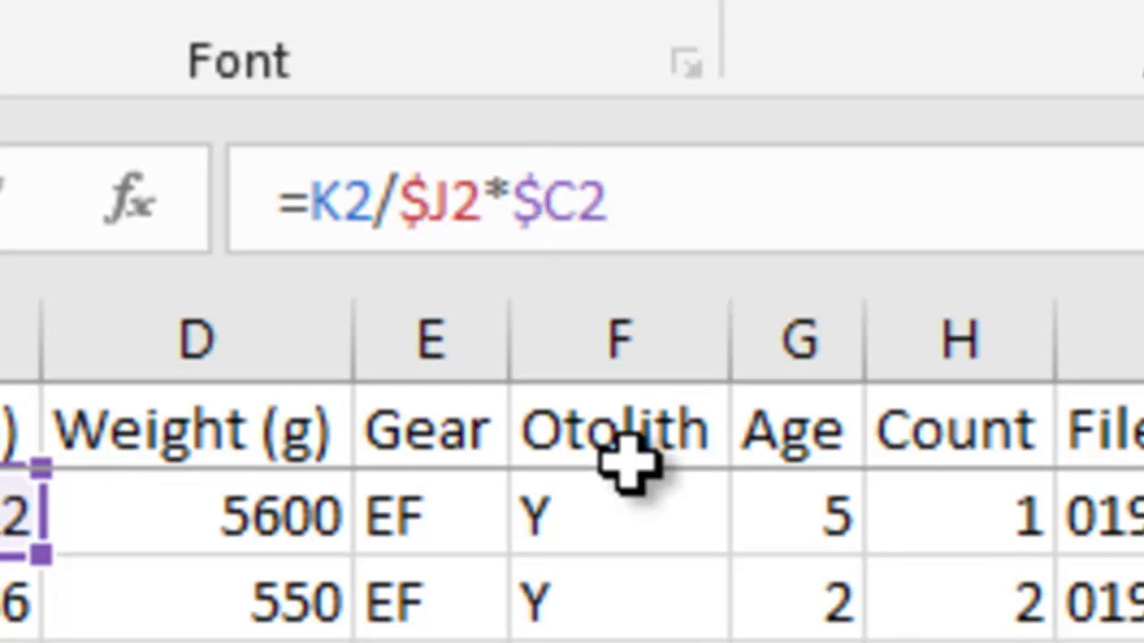
key("ctrl+Return")
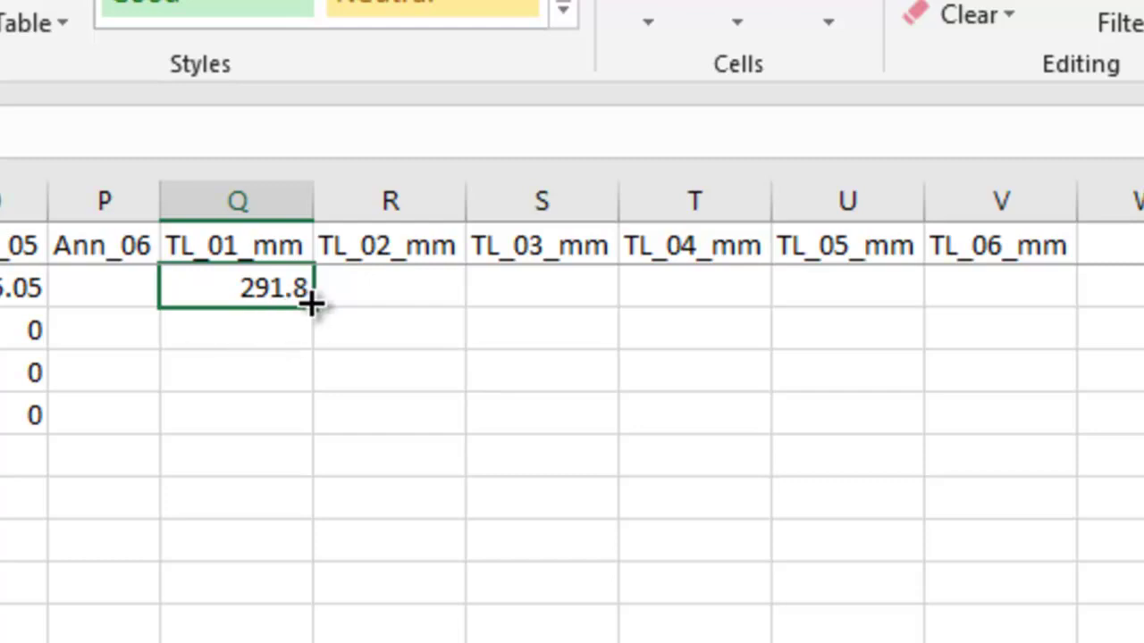
Step: Fill the column-locked formula from Q2 across to V2 and down through row 5, checking its references in R2
left_click_drag(429, 306, 1011, 299)
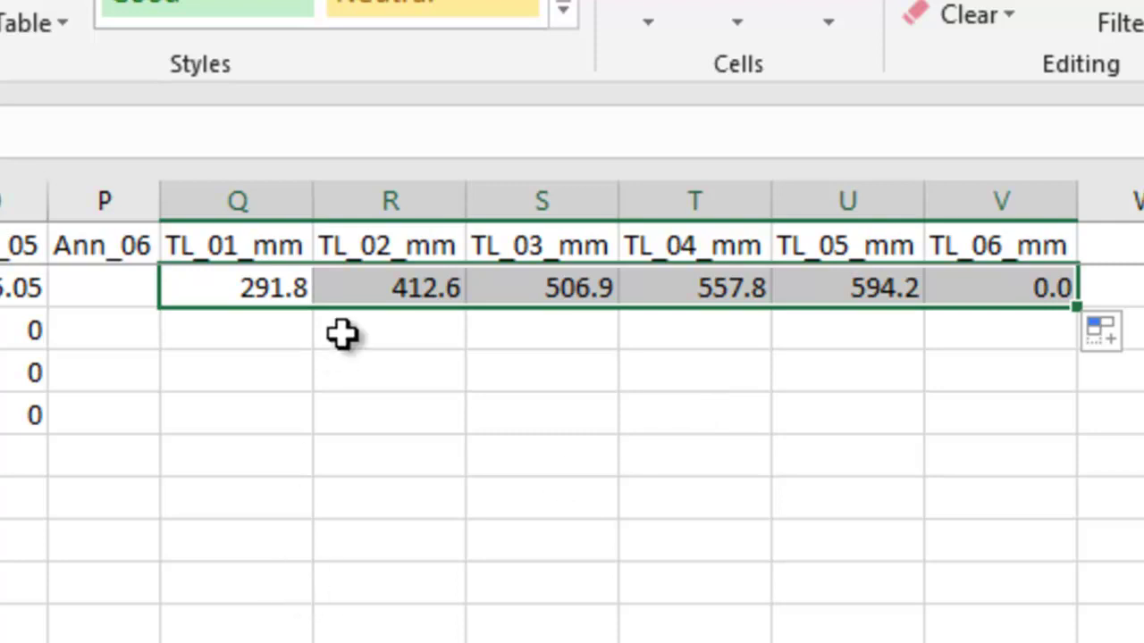
left_click(384, 287)
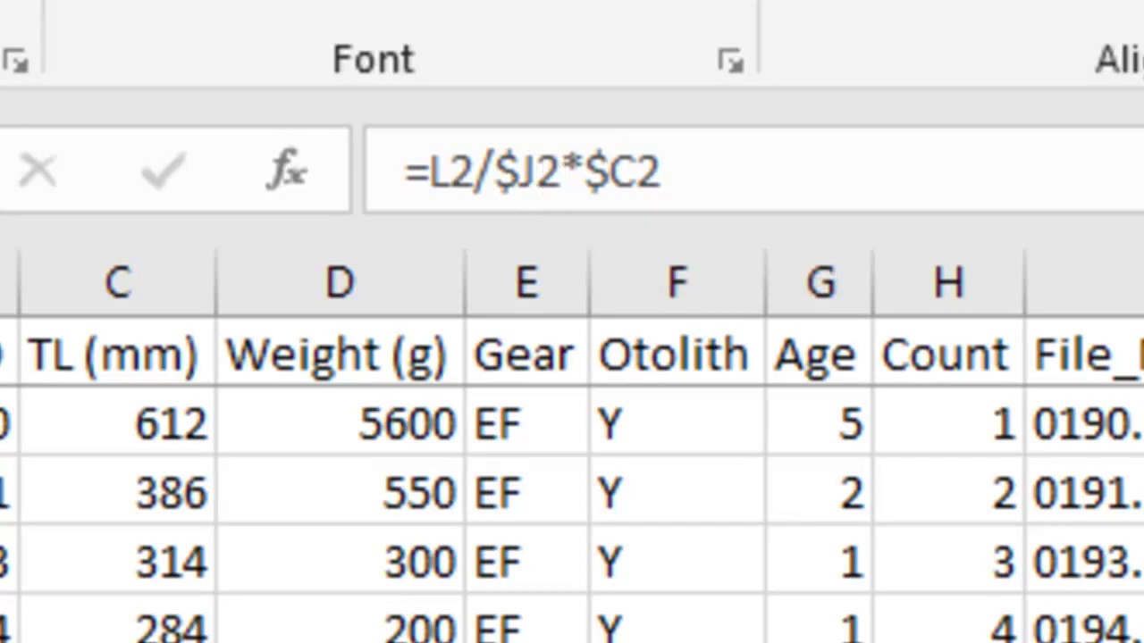
key("Left")
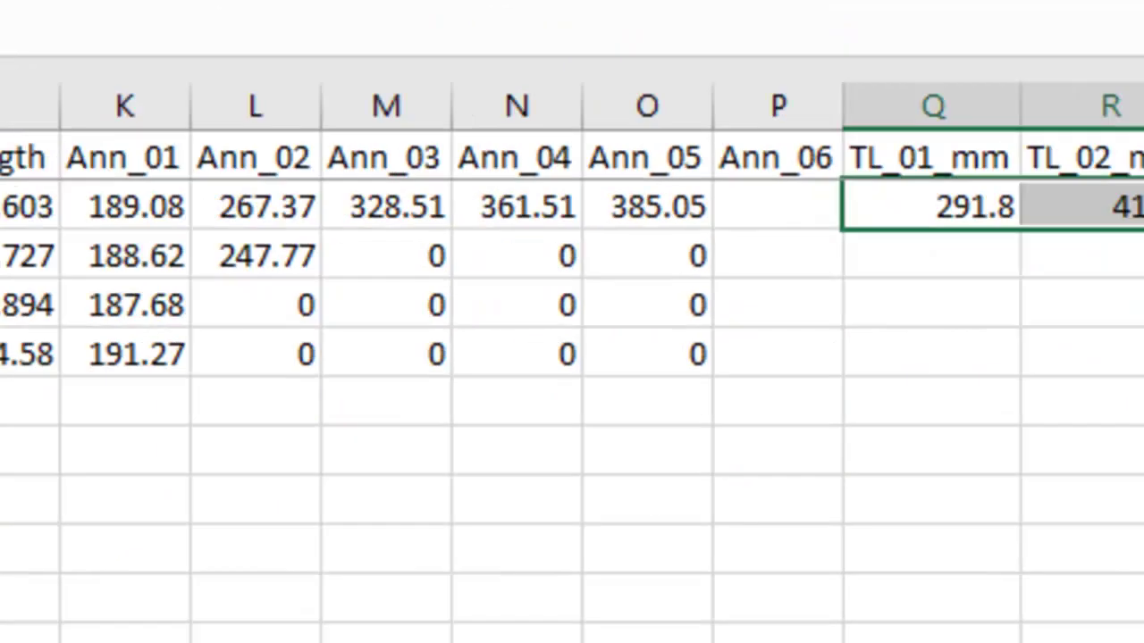
left_click_drag(1057, 146, 1070, 292)
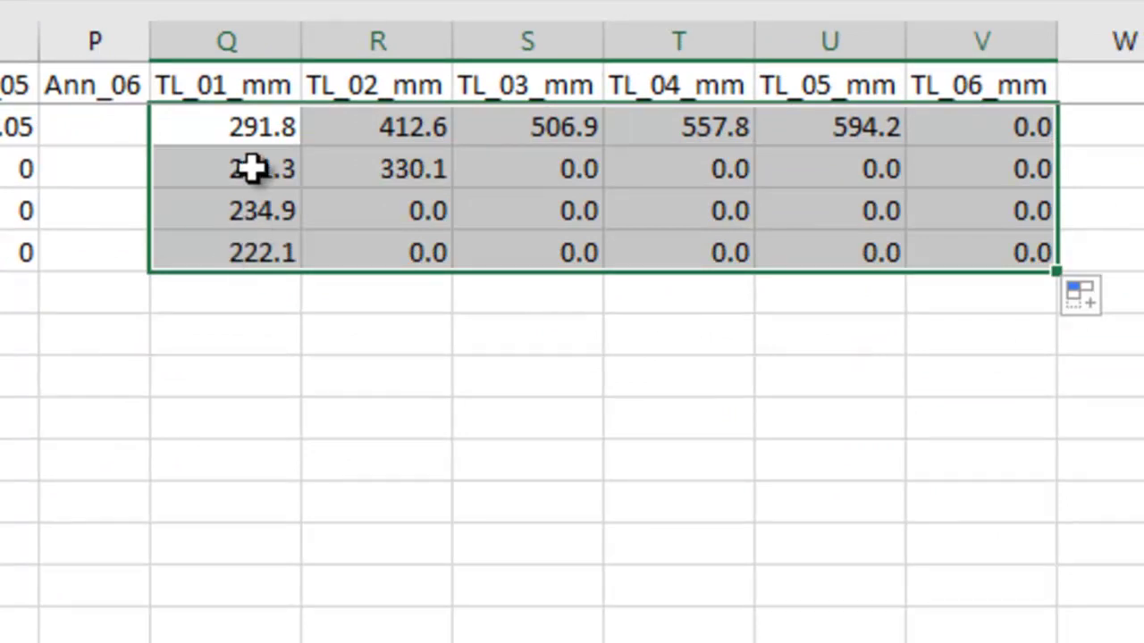
left_click(347, 167)
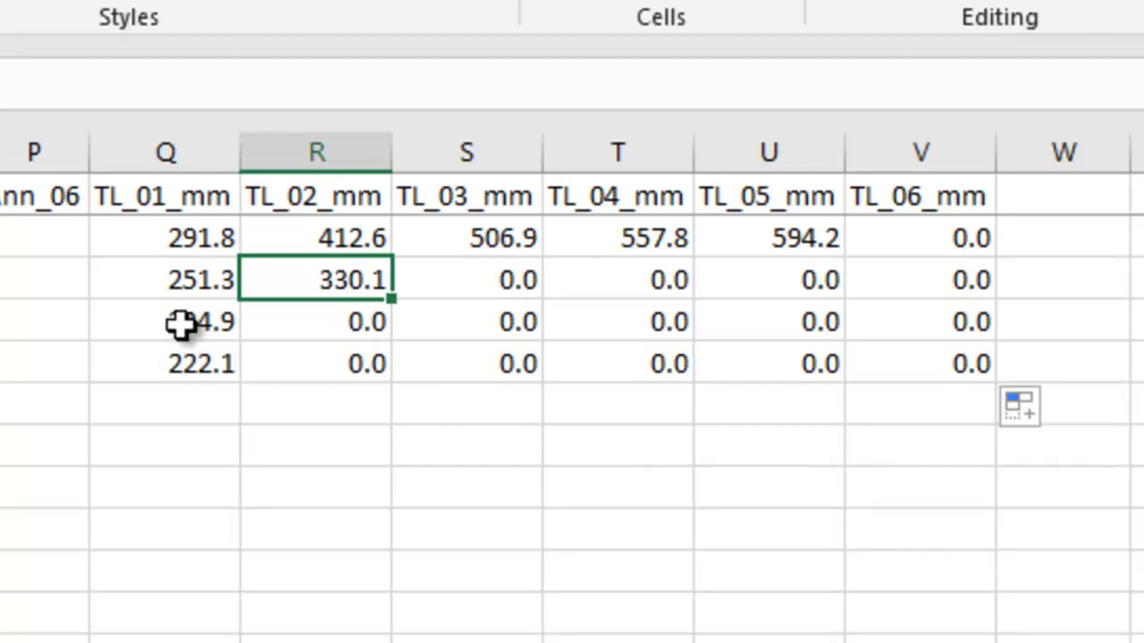
Step: Wrap the Q2 formula in an IF test so it reads =IF(K2>0,K2/$J2*$C2,""), leaving cells without an annulus blank
left_click(171, 239)
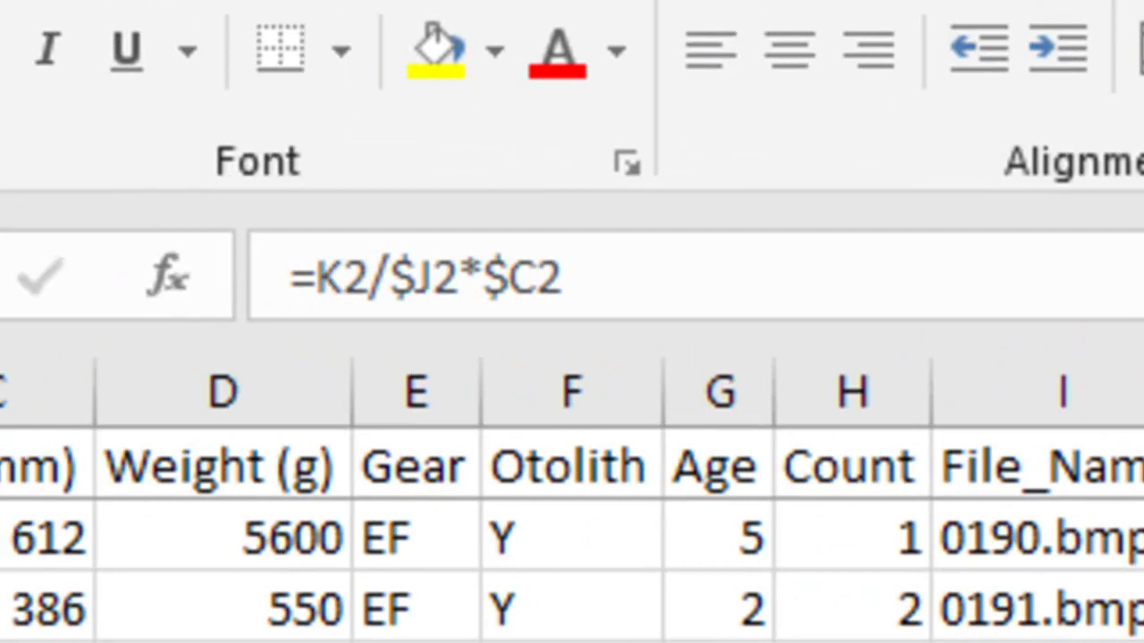
left_click(317, 282)
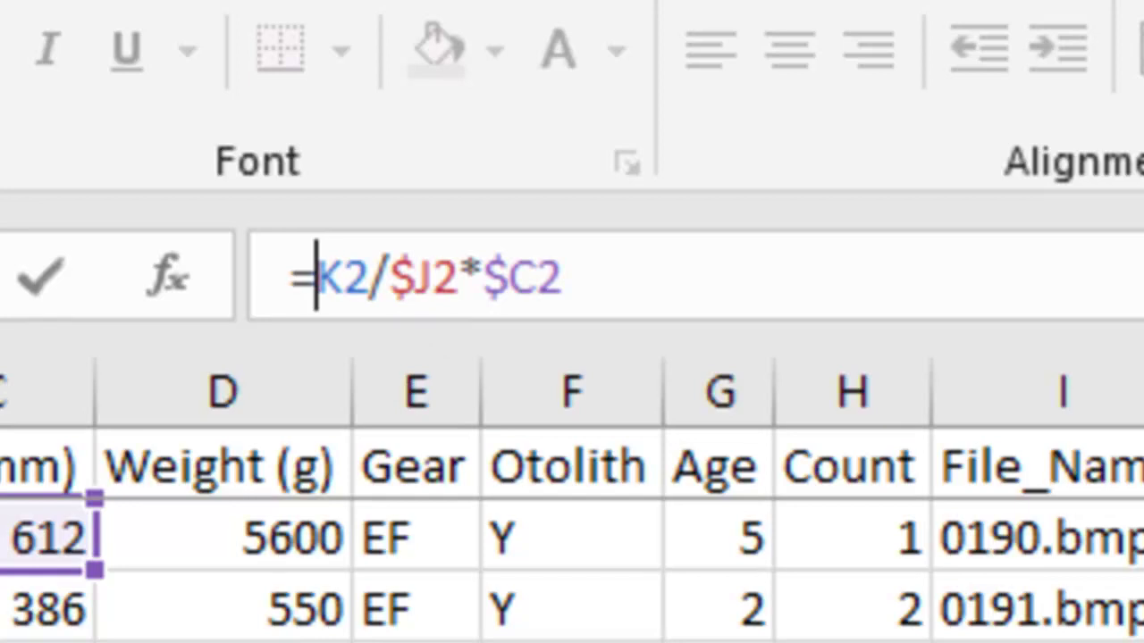
type("if")
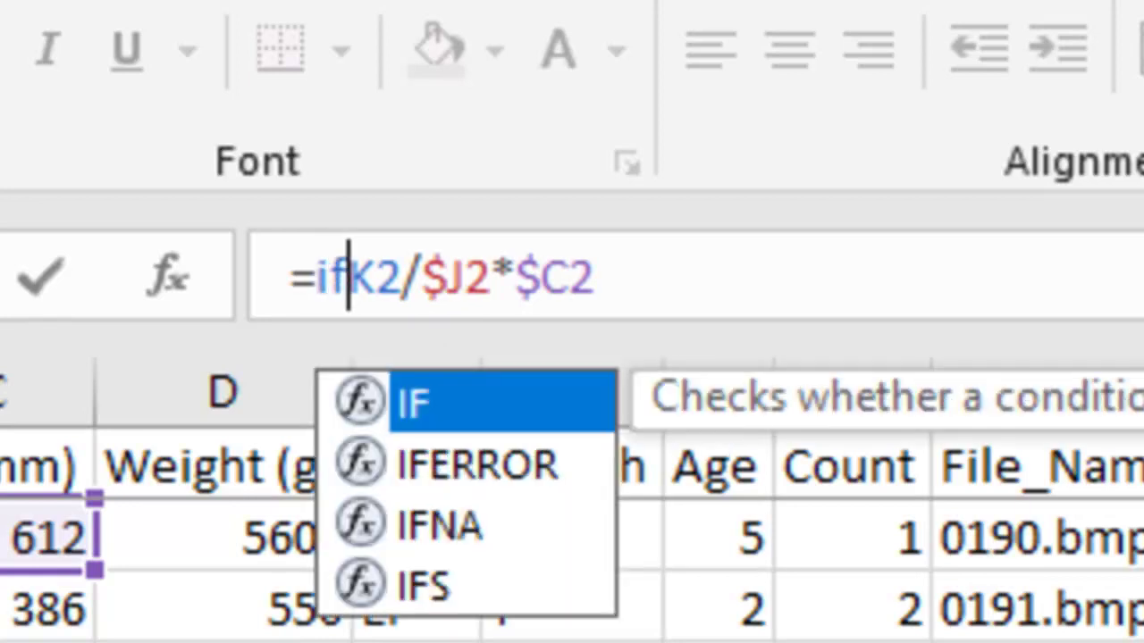
type("(")
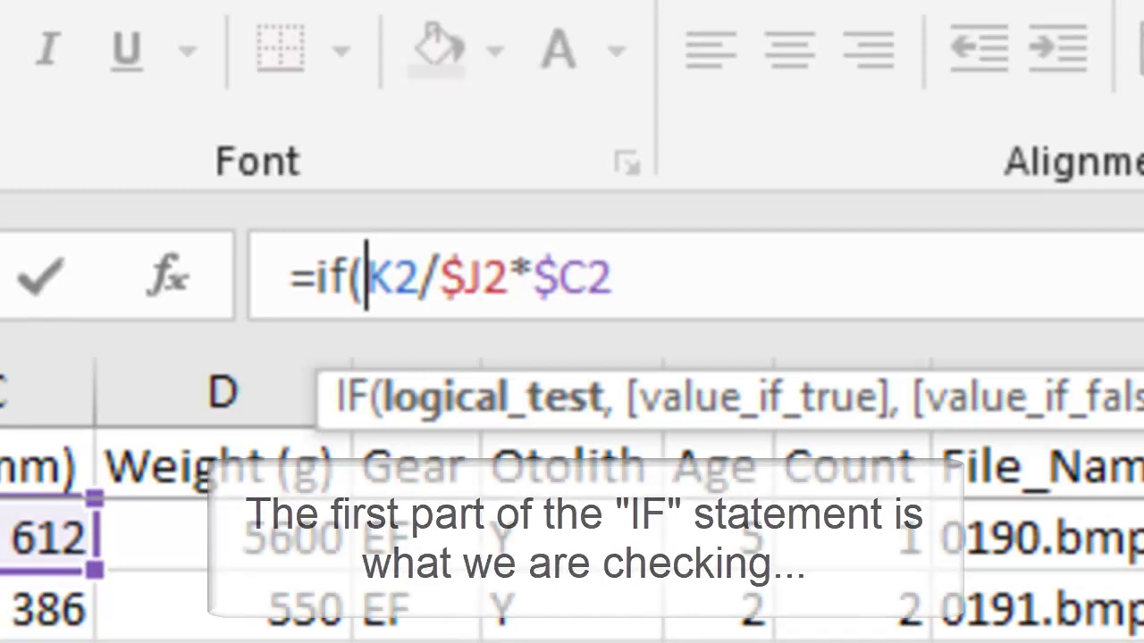
type("K2")
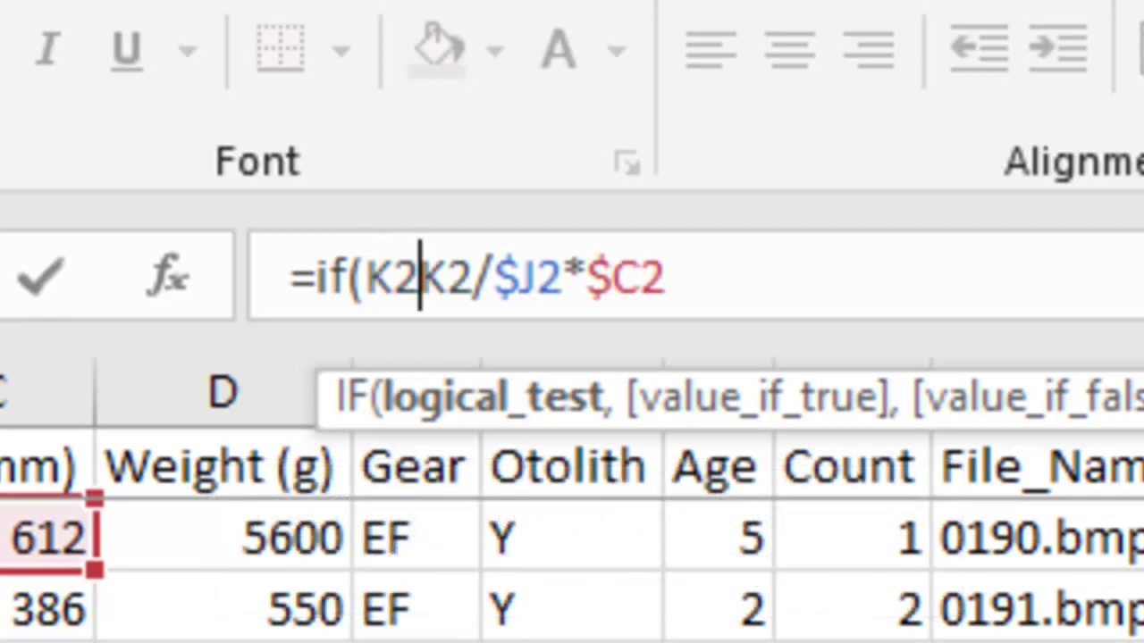
type(">0")
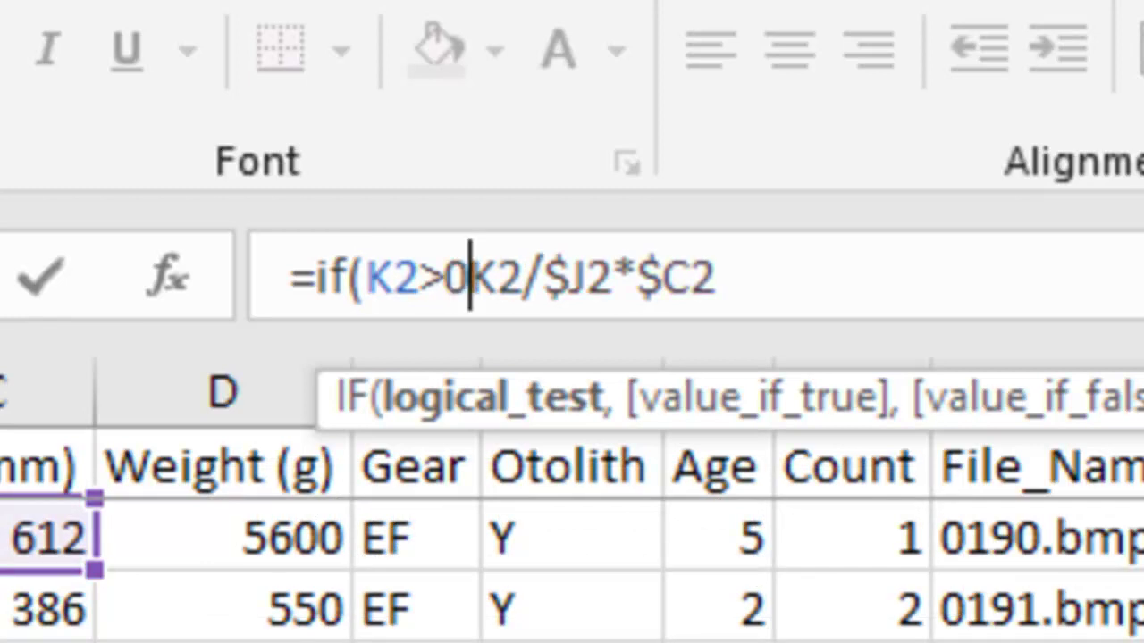
type(",")
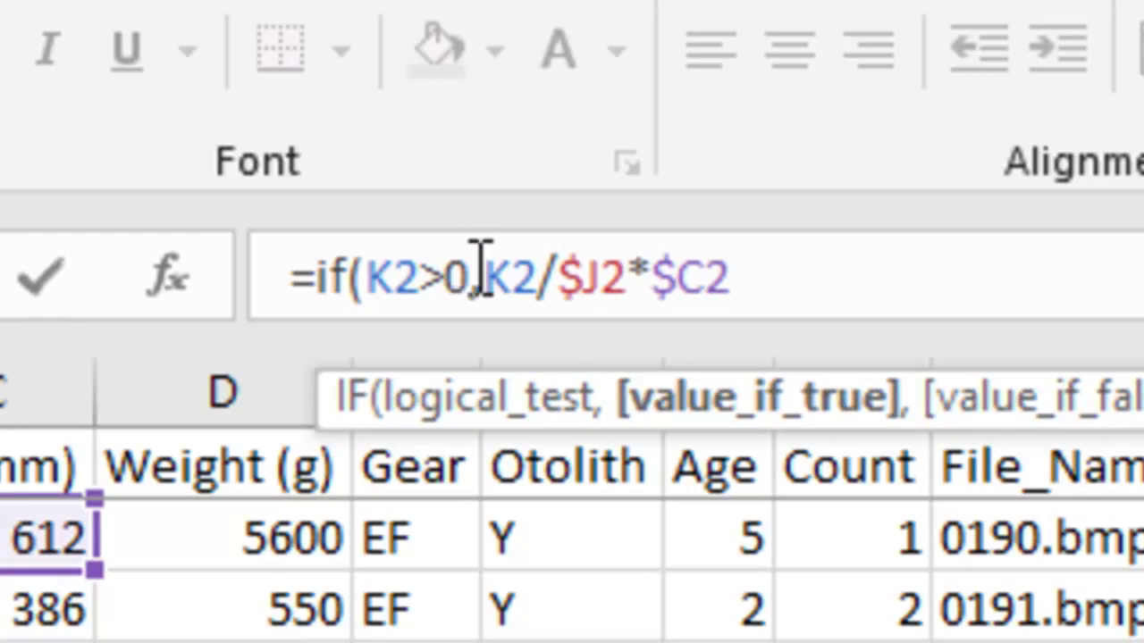
left_click(761, 271)
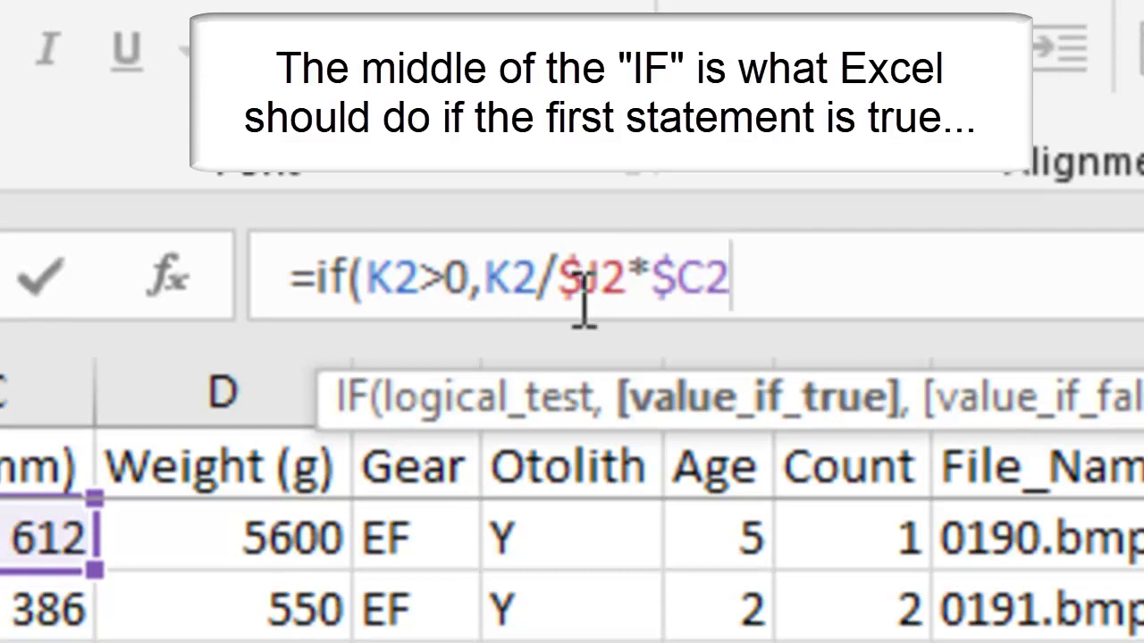
type(",")
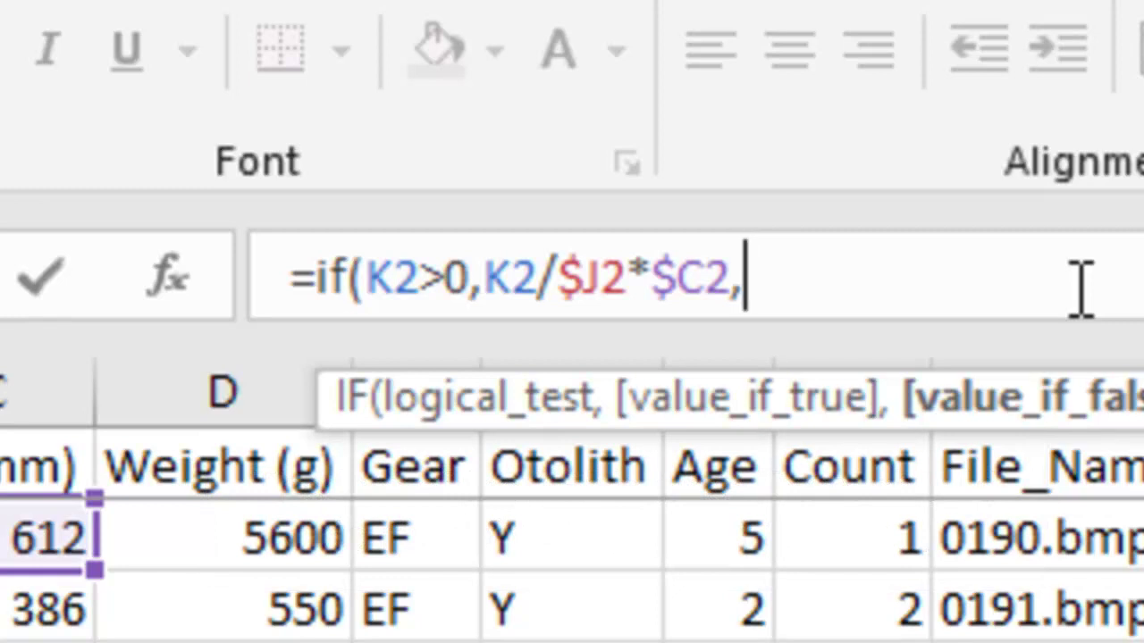
type("\"\"")
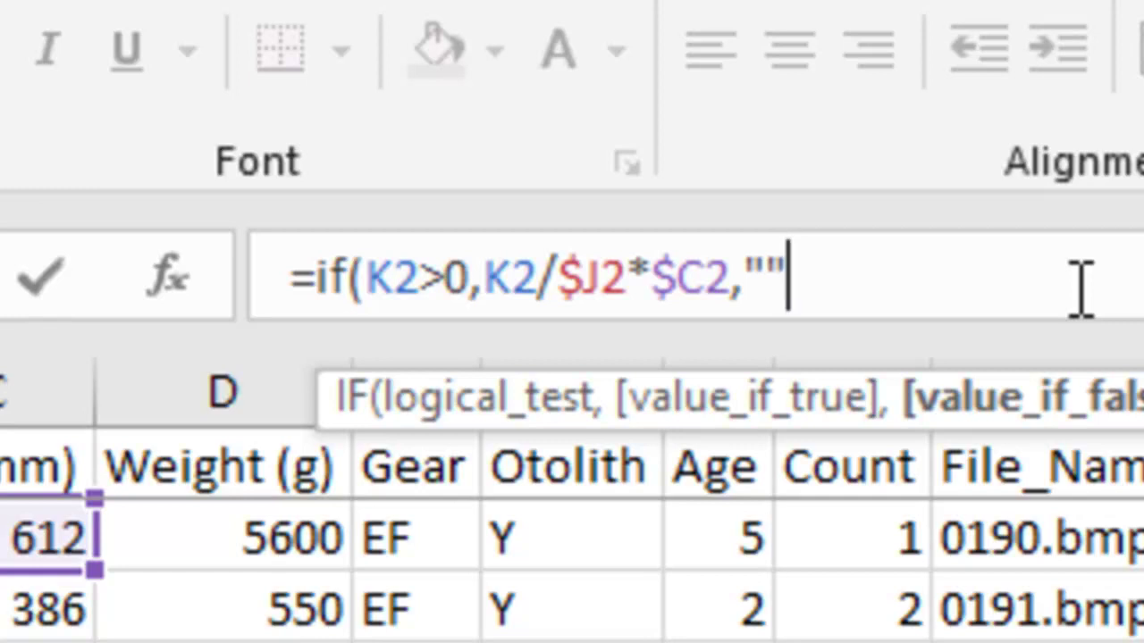
type(")")
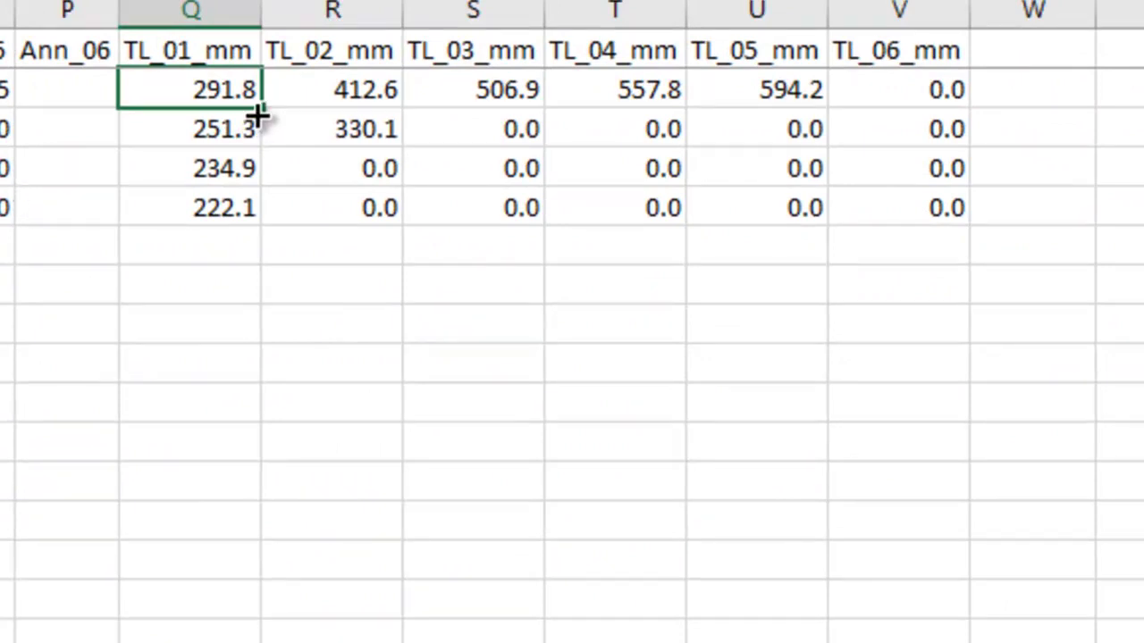
Step: Fill the IF formula from Q2 across to V2 and down through row 5, and save the workbook
mouse_move(266, 113)
left_mouse_down()
mouse_move(498, 90)
mouse_move(951, 111)
left_mouse_up()
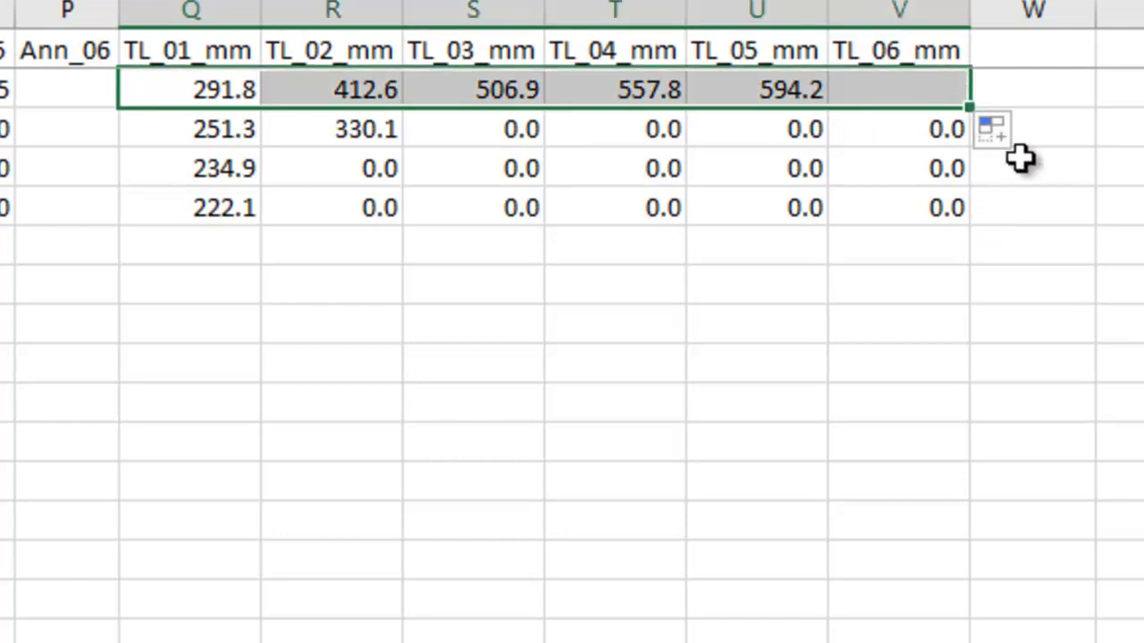
left_click(914, 92)
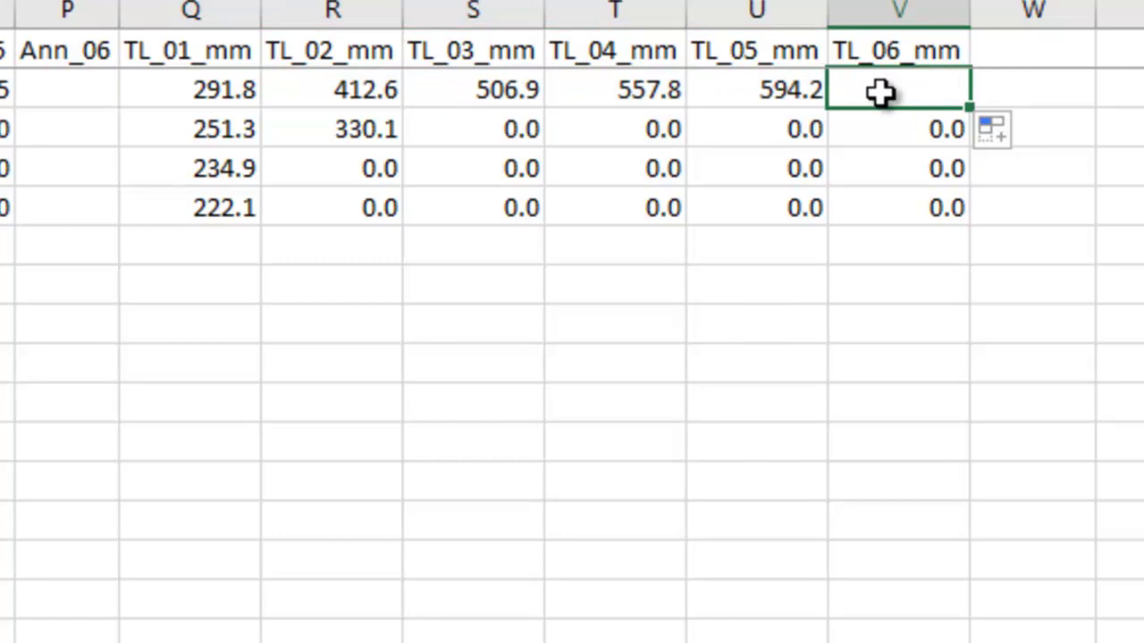
left_click(39, 95)
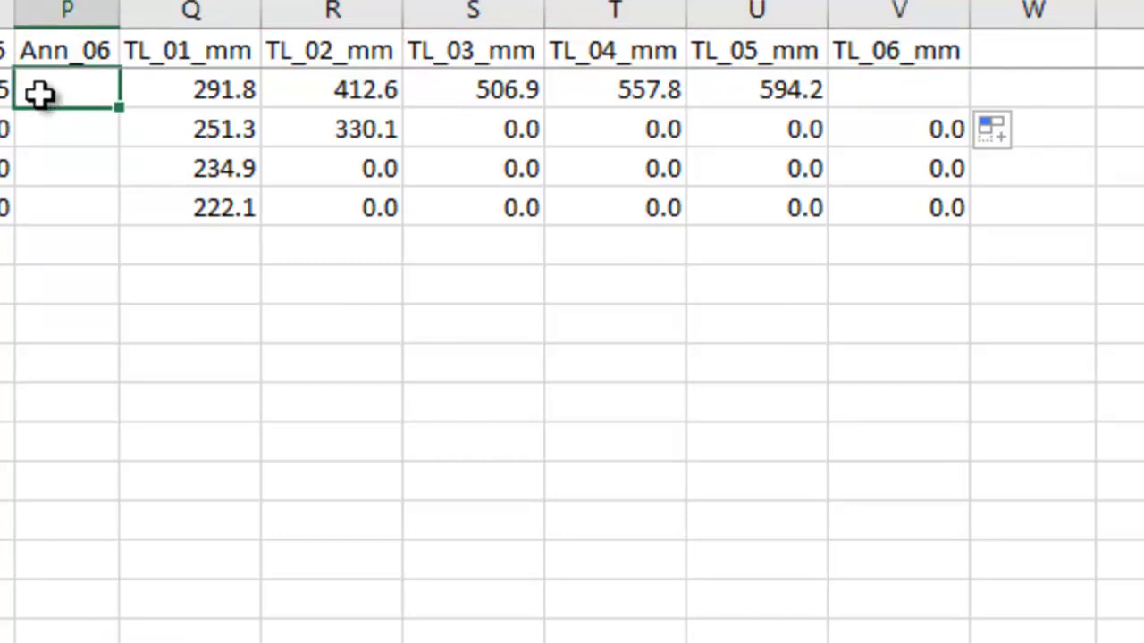
left_click_drag(222, 80, 906, 92)
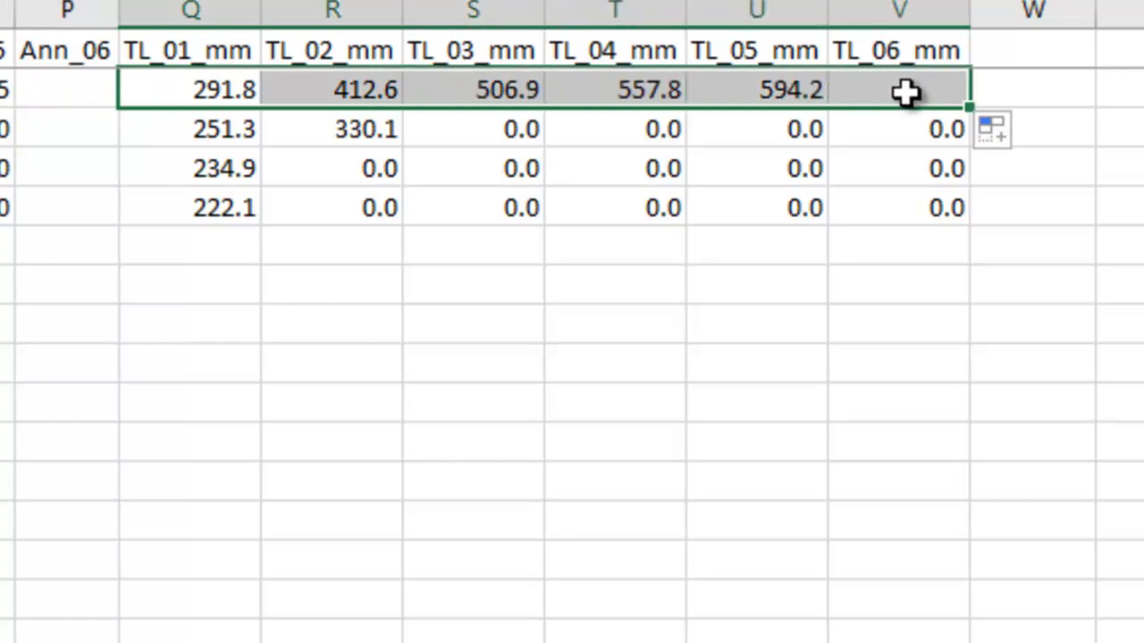
left_click_drag(970, 108, 956, 234)
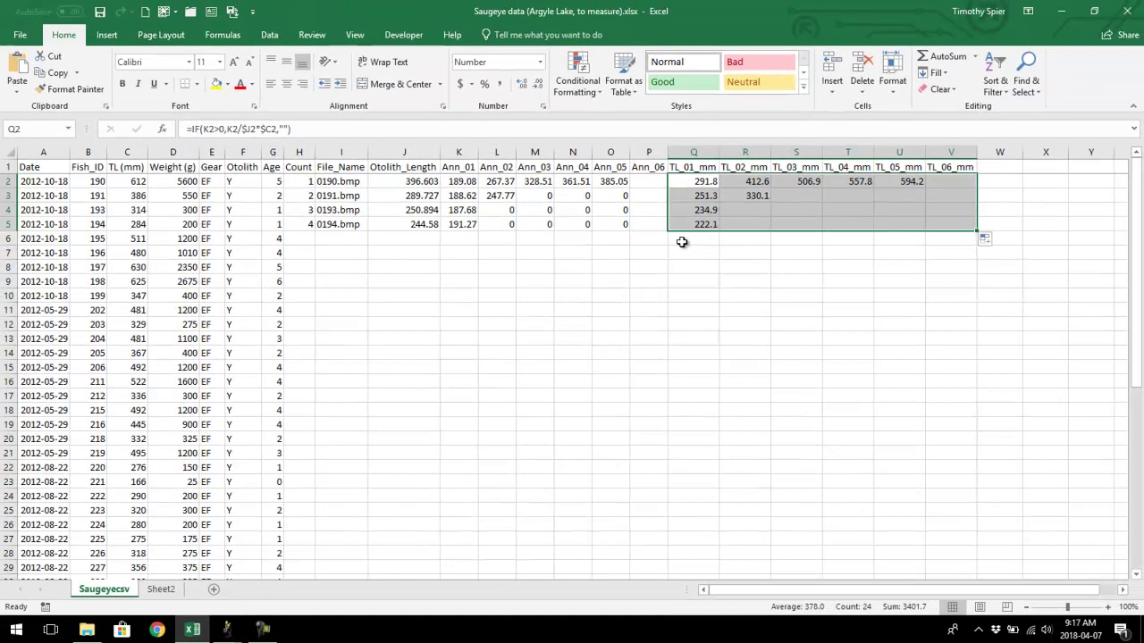
left_click(100, 13)
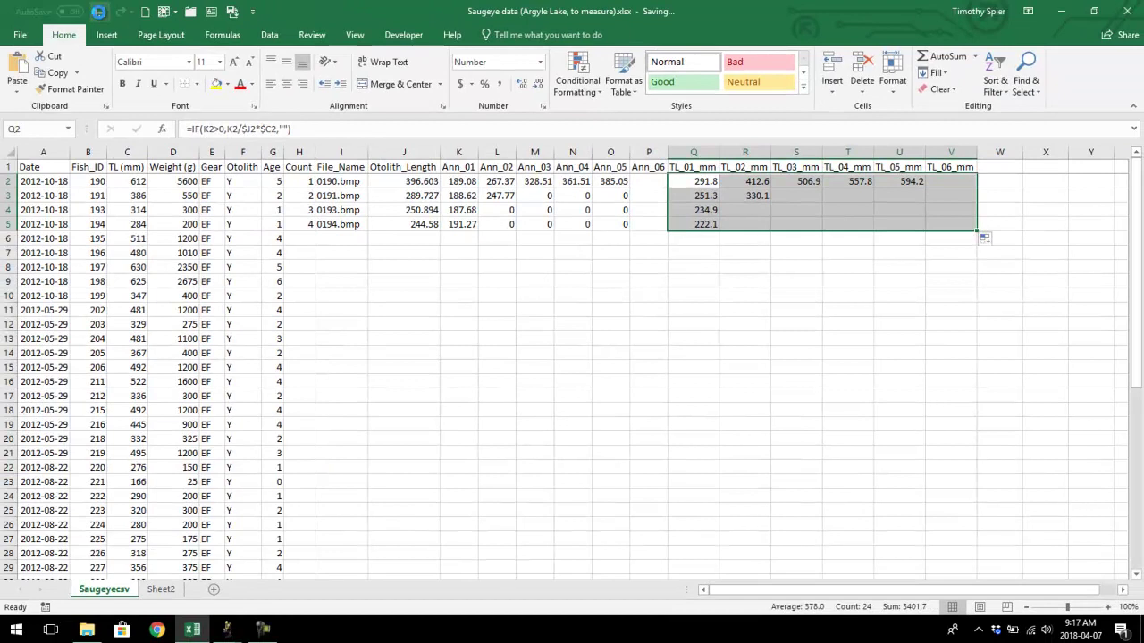